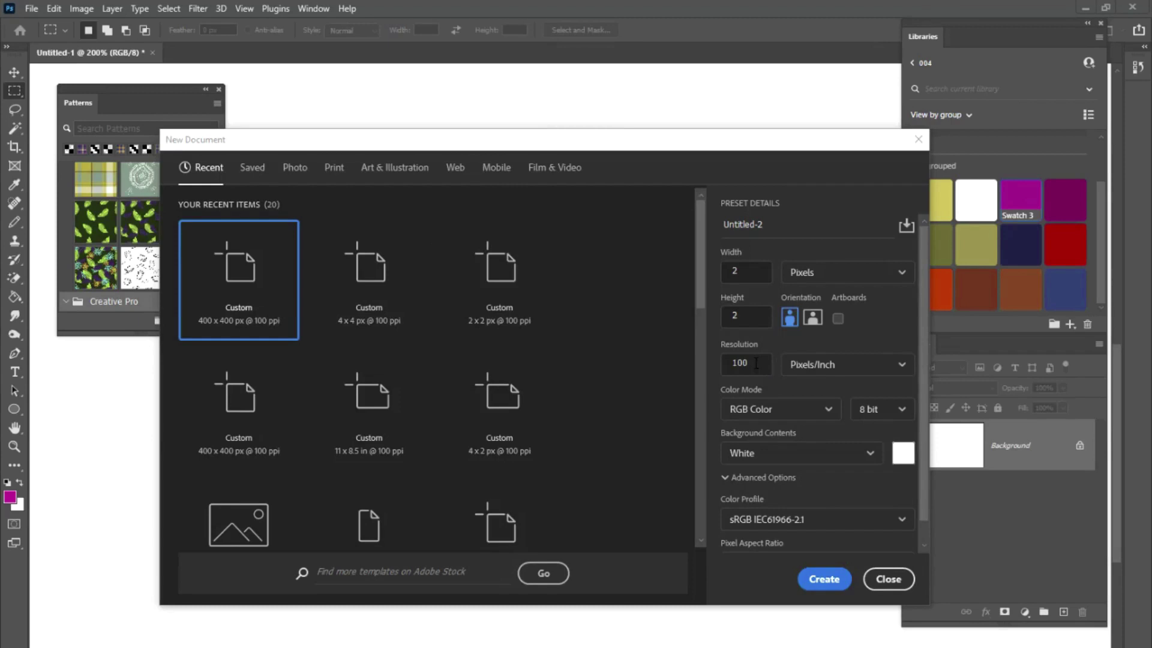
Create a 2 × 2 px document with a Transparent background.
left_click(863, 453)
left_click(804, 551)
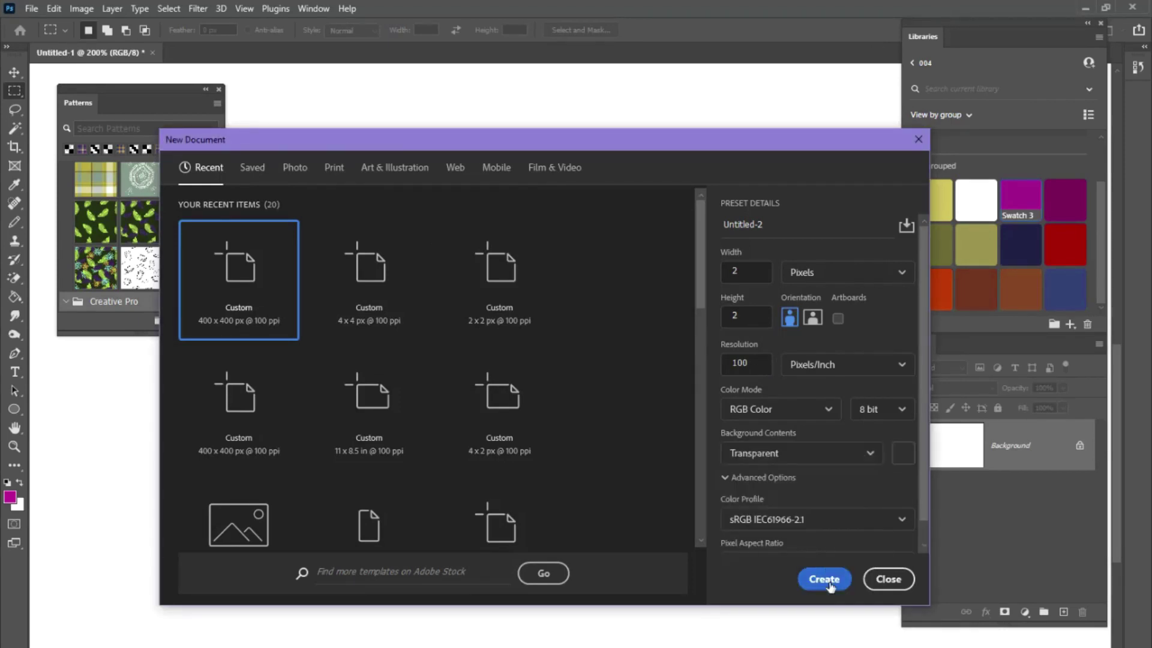
Pencil the top-left and bottom-right pixels magenta and save the checker as a new pattern.
left_click(830, 579)
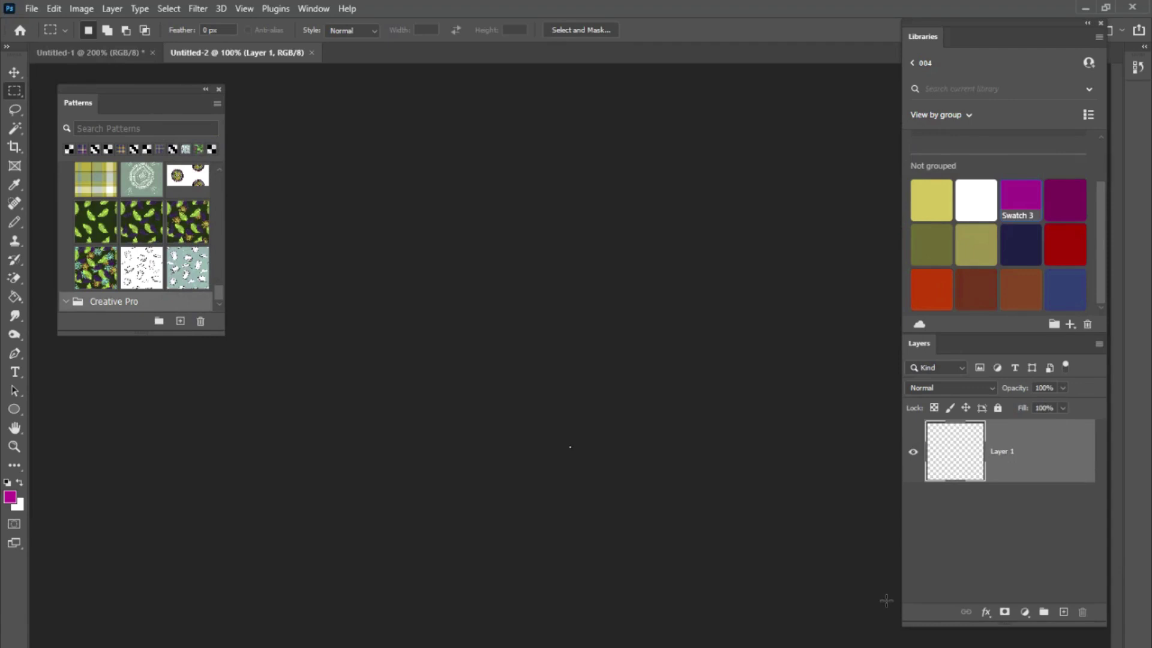
key("ctrl+0")
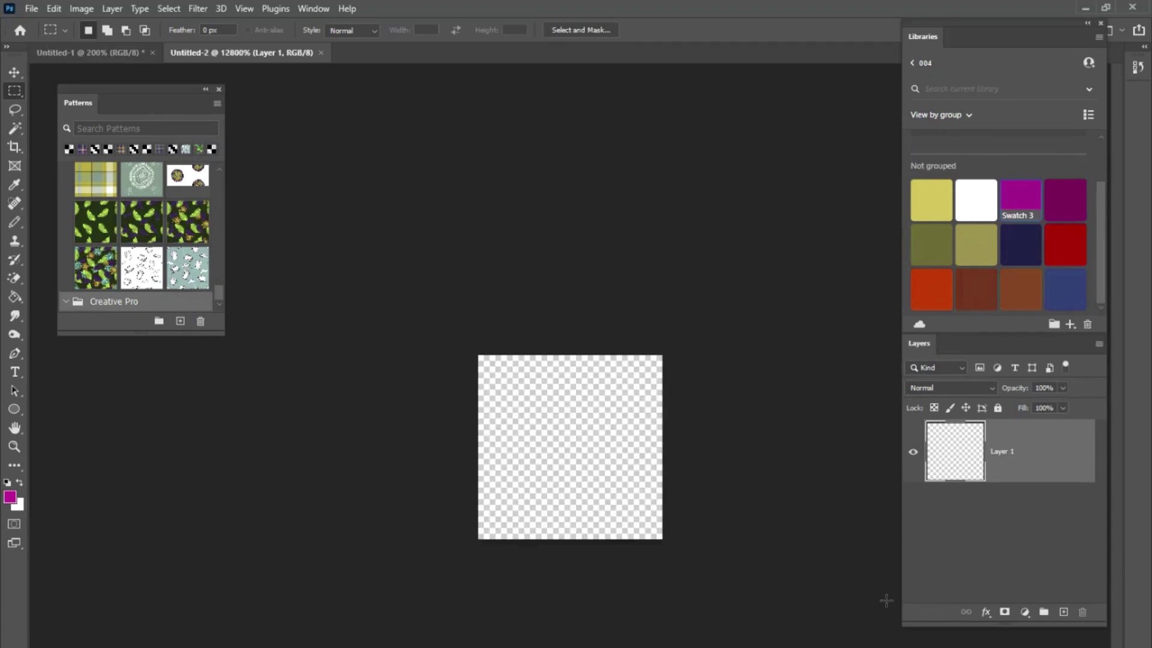
left_click(15, 222)
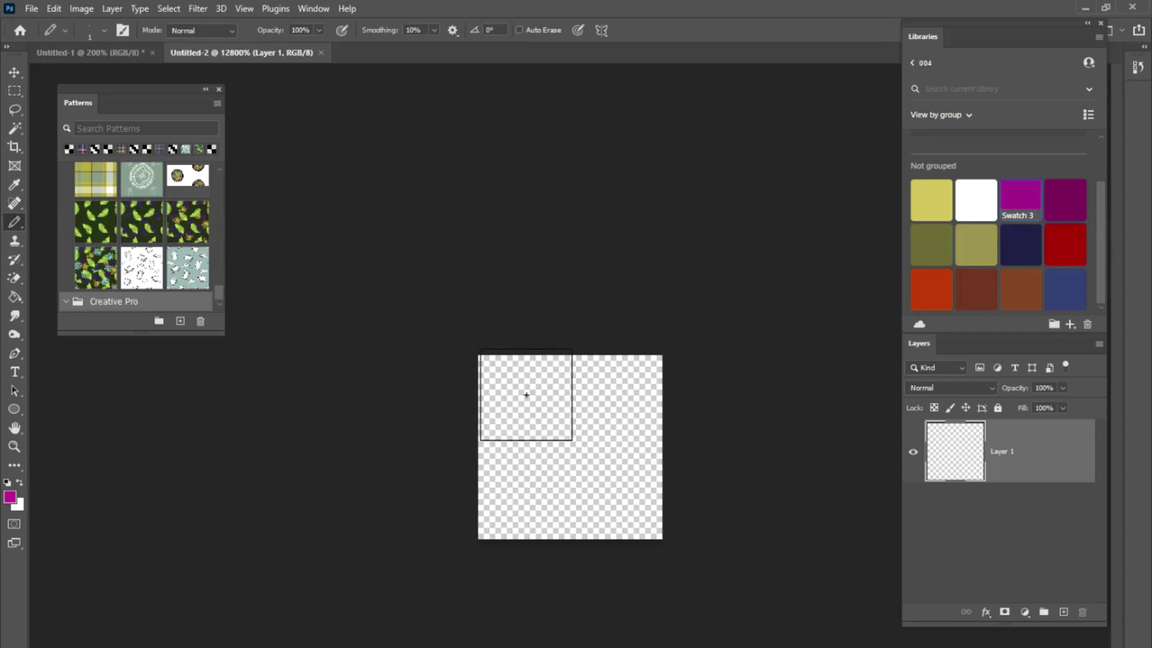
left_click(520, 396)
left_click(606, 504)
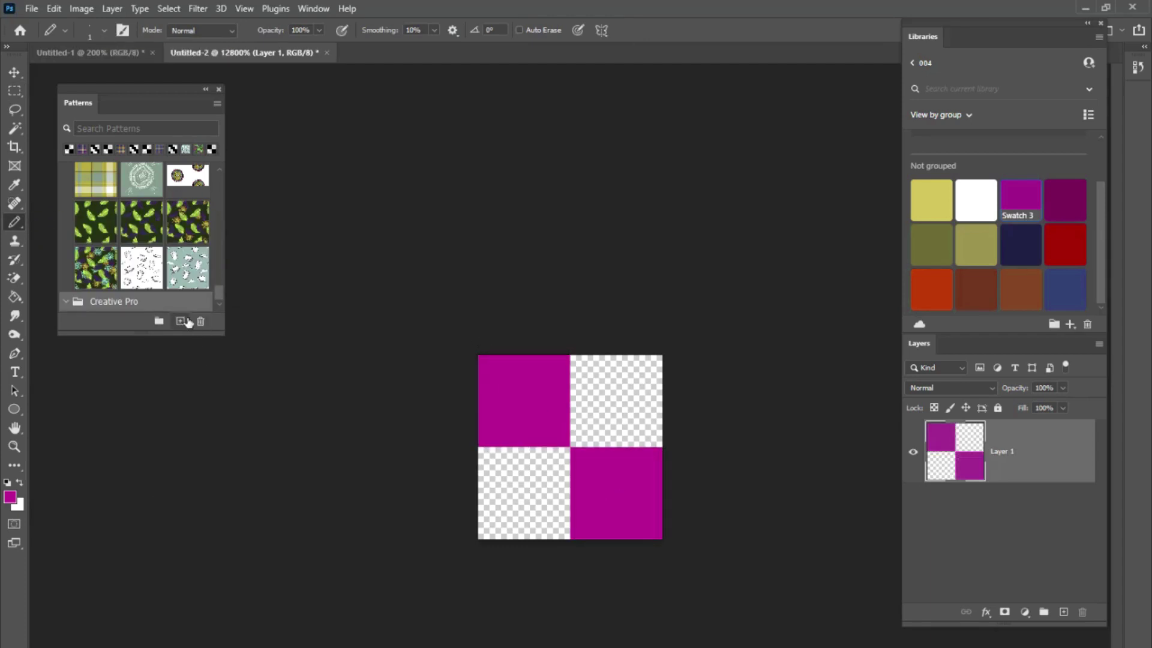
left_click(179, 322)
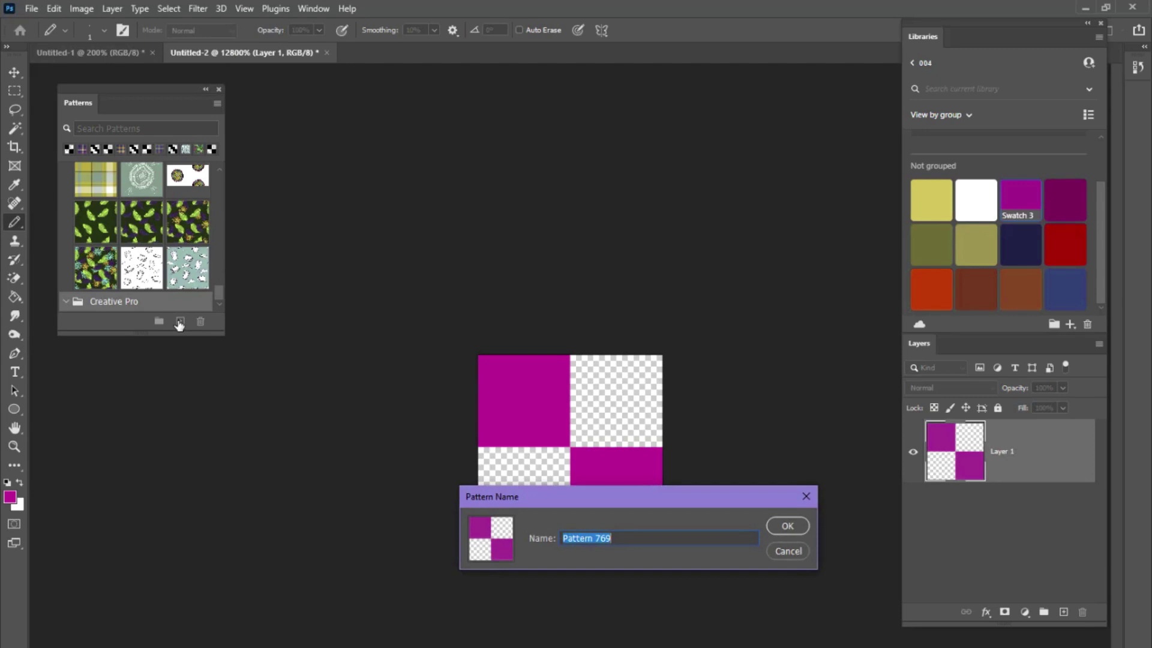
left_click(785, 526)
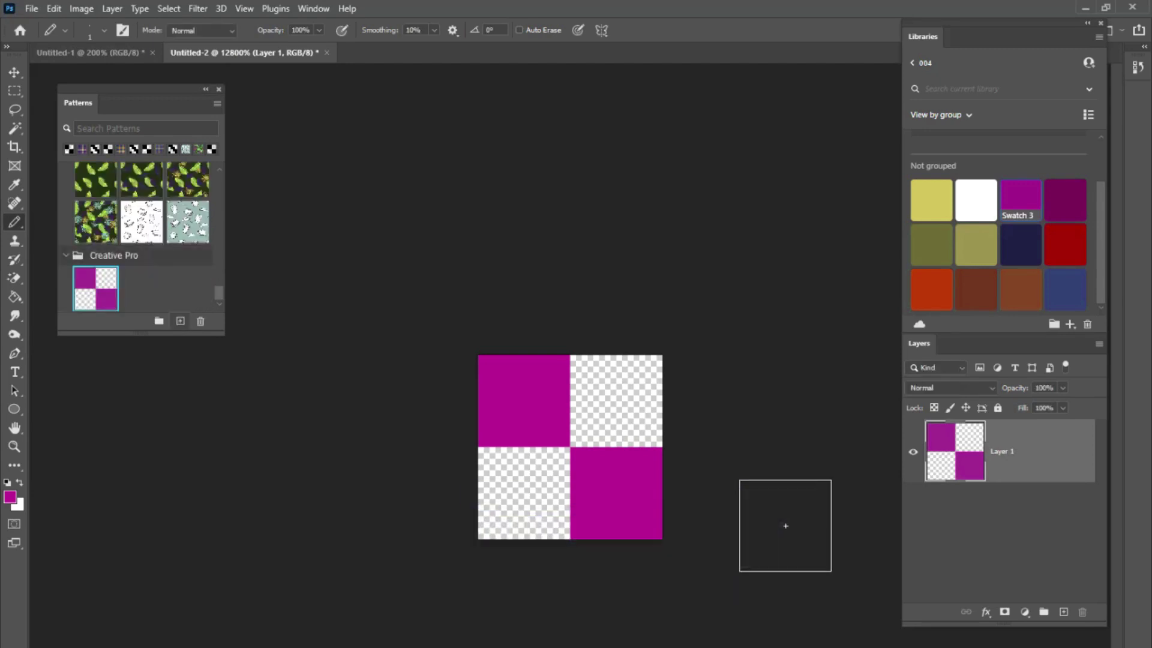
Create a new 4 × 4 px transparent document.
left_click(32, 9)
left_click(42, 24)
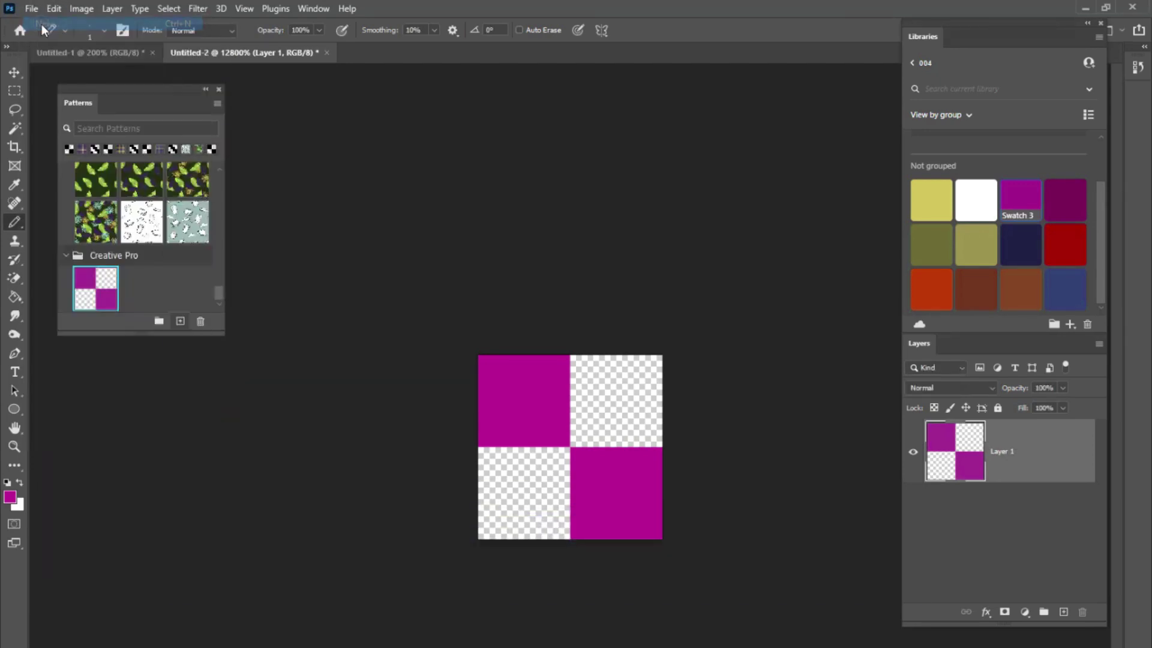
double_click(747, 270)
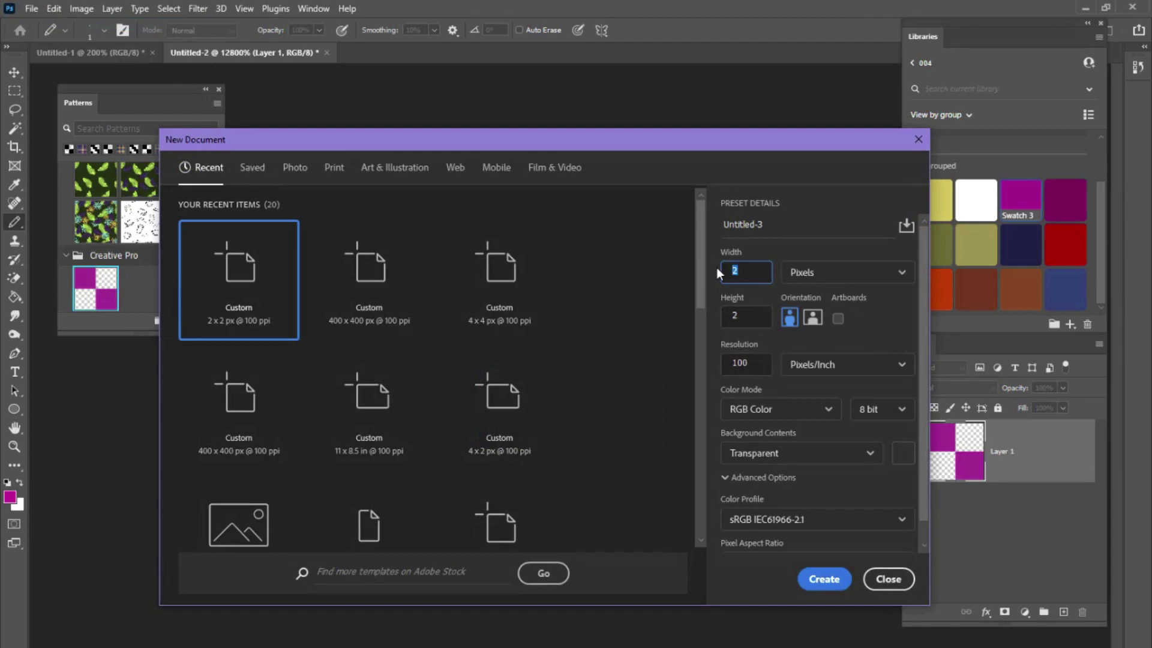
type("4")
key("Tab")
type("4")
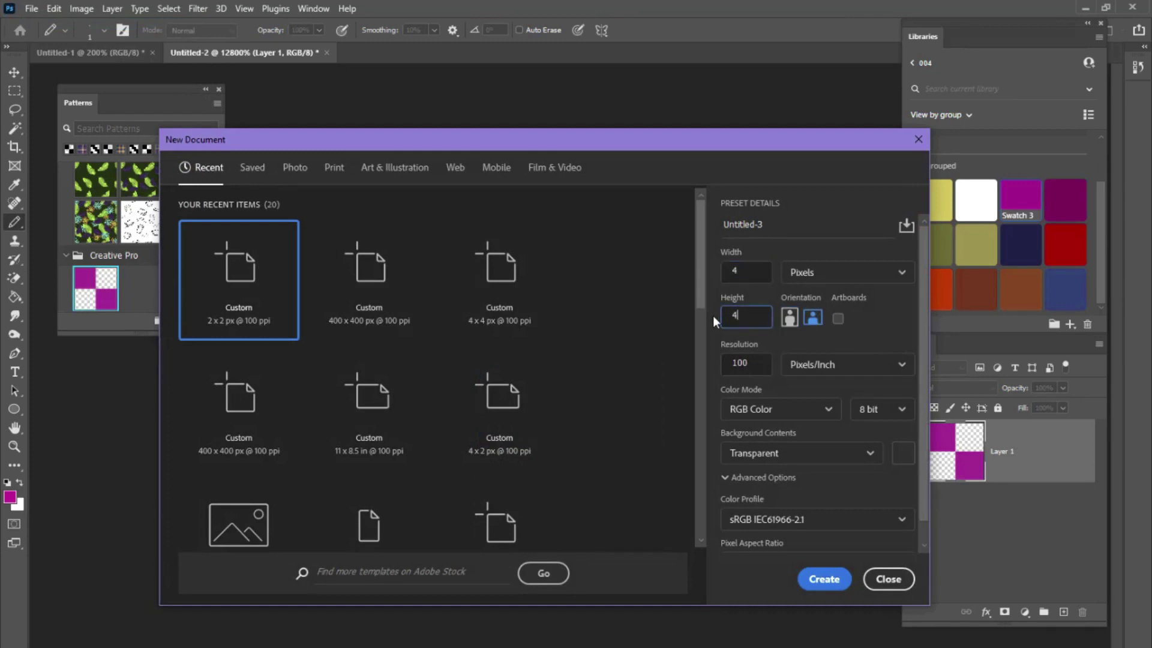
left_click(826, 578)
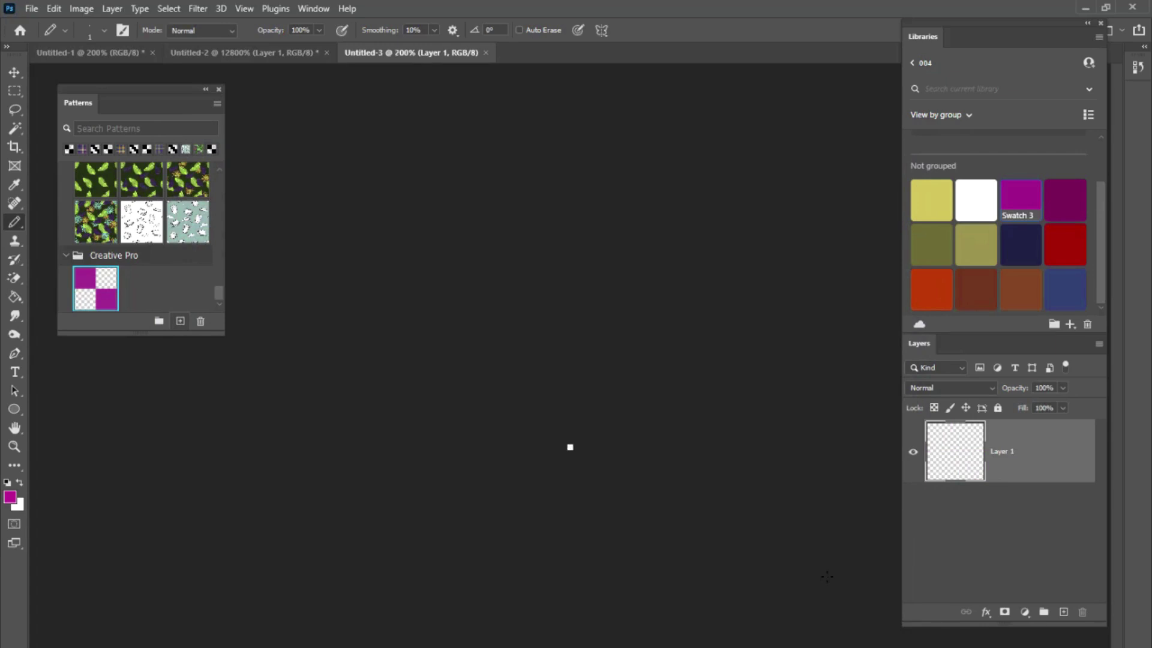
Pencil a magenta stepped diagonal across the 4 × 4 pixels and save it as a pattern.
key("ctrl+0")
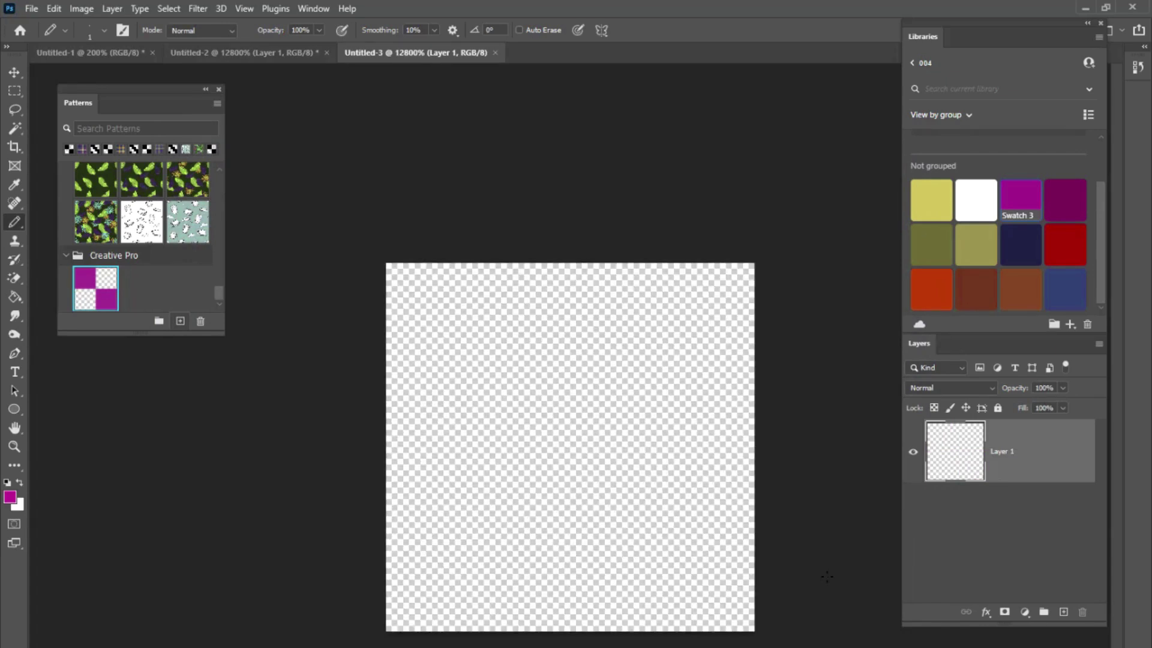
left_click(436, 291)
left_click(512, 306)
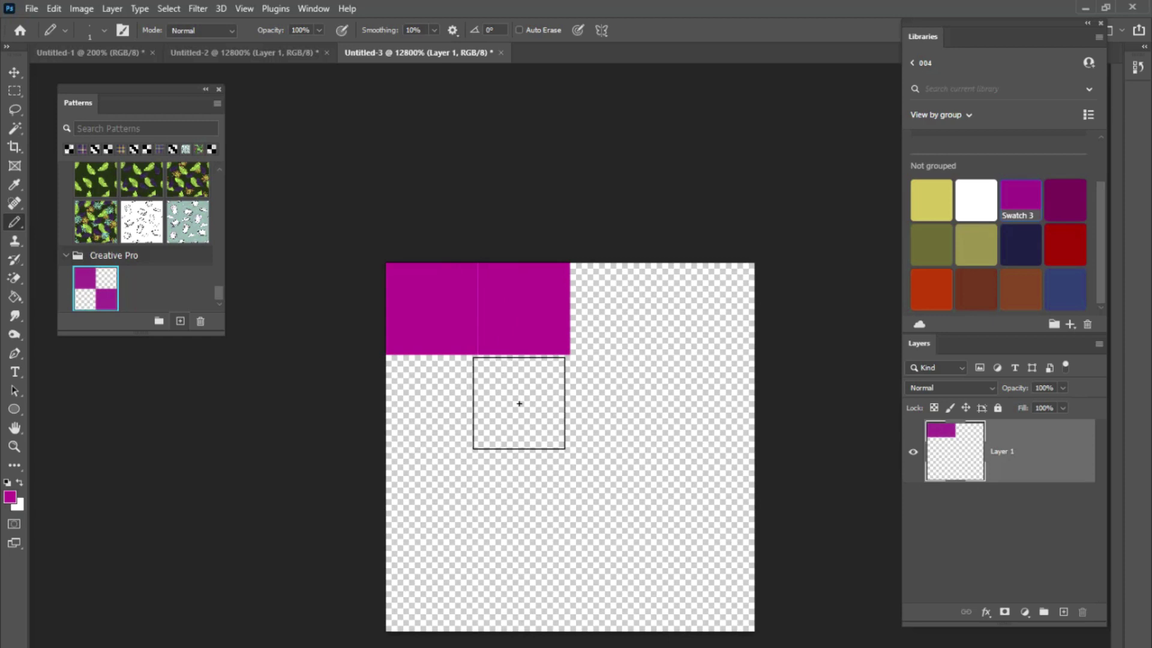
left_click(519, 404)
left_click(610, 401)
left_click(612, 486)
left_click(699, 489)
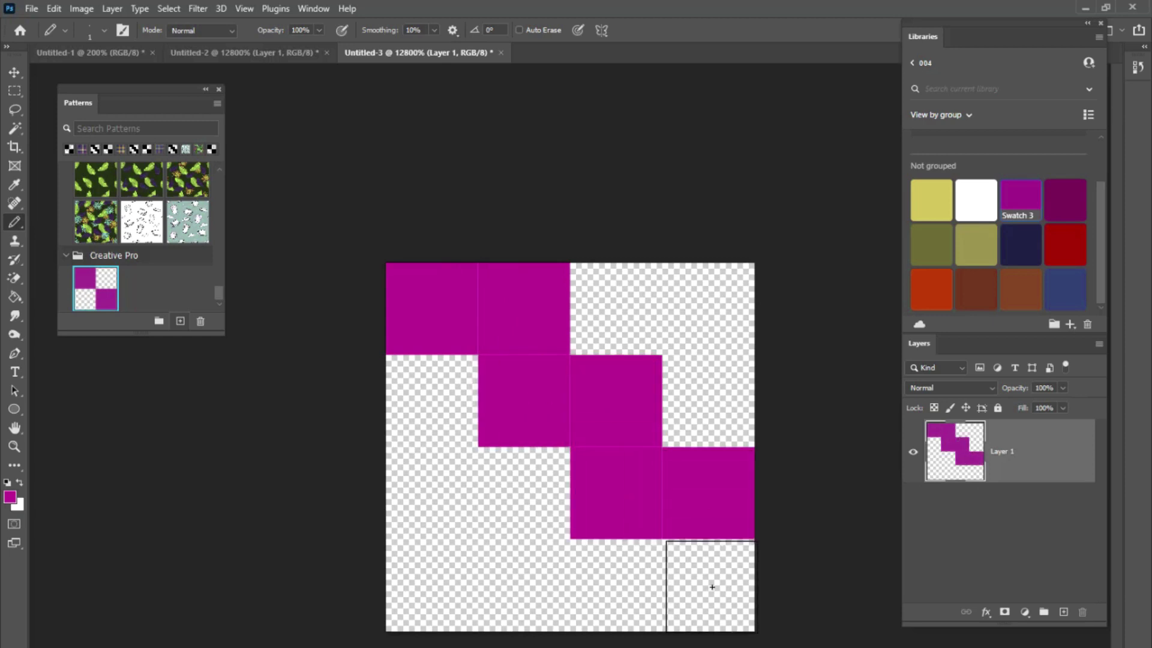
left_click(710, 586)
left_click(427, 590)
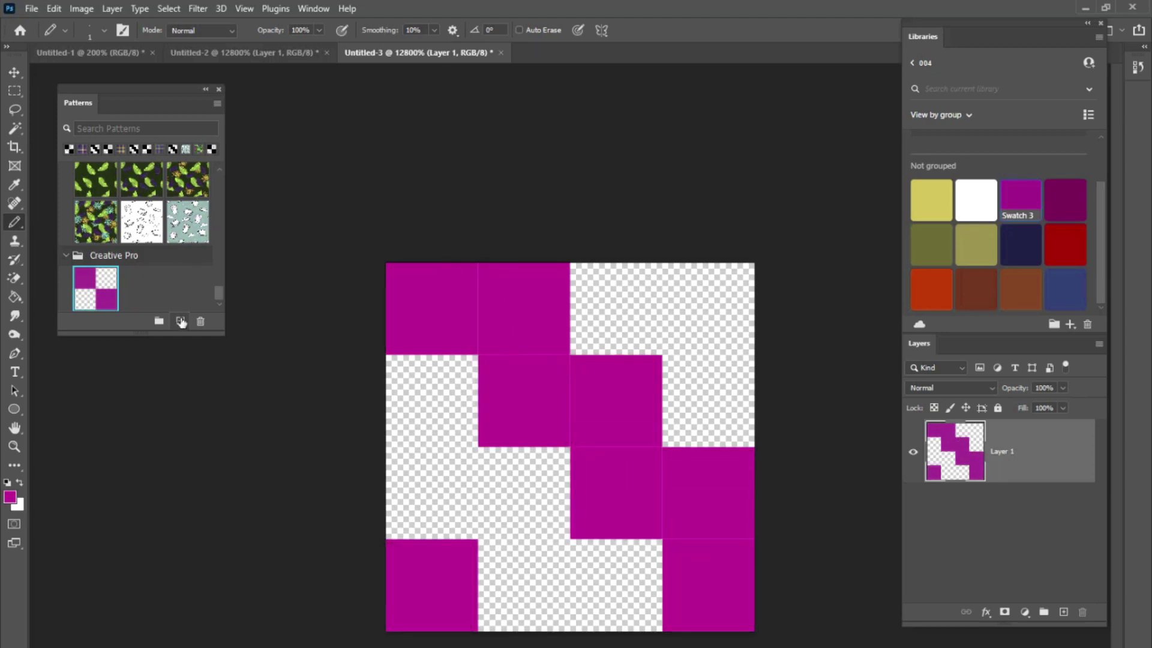
left_click(180, 322)
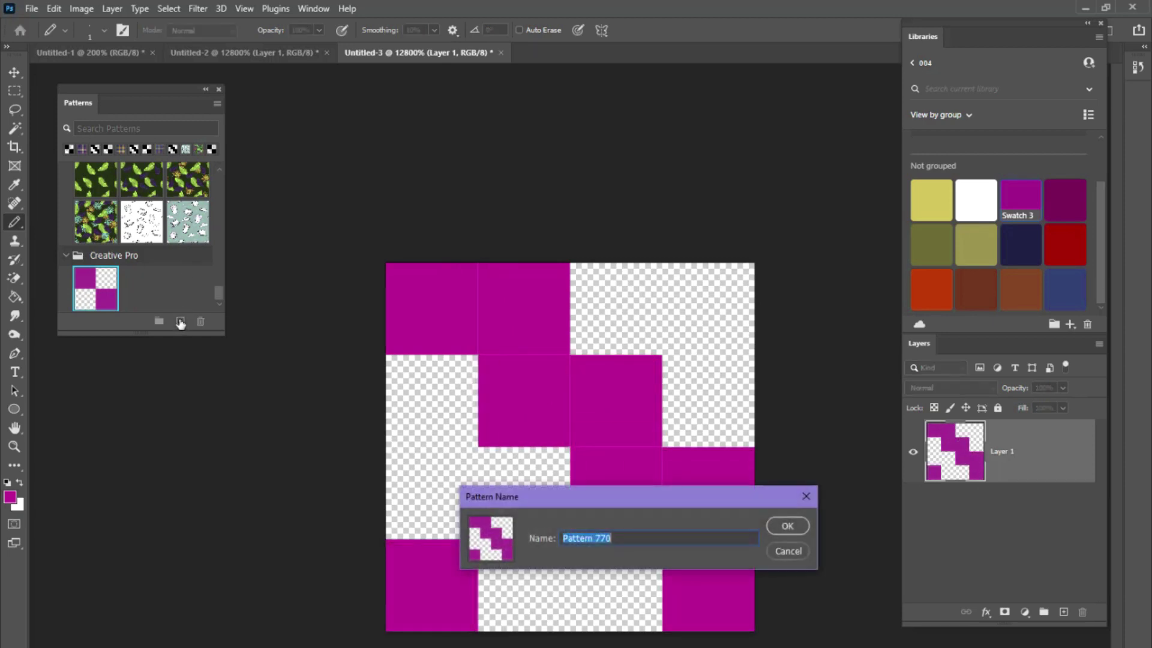
left_click(791, 525)
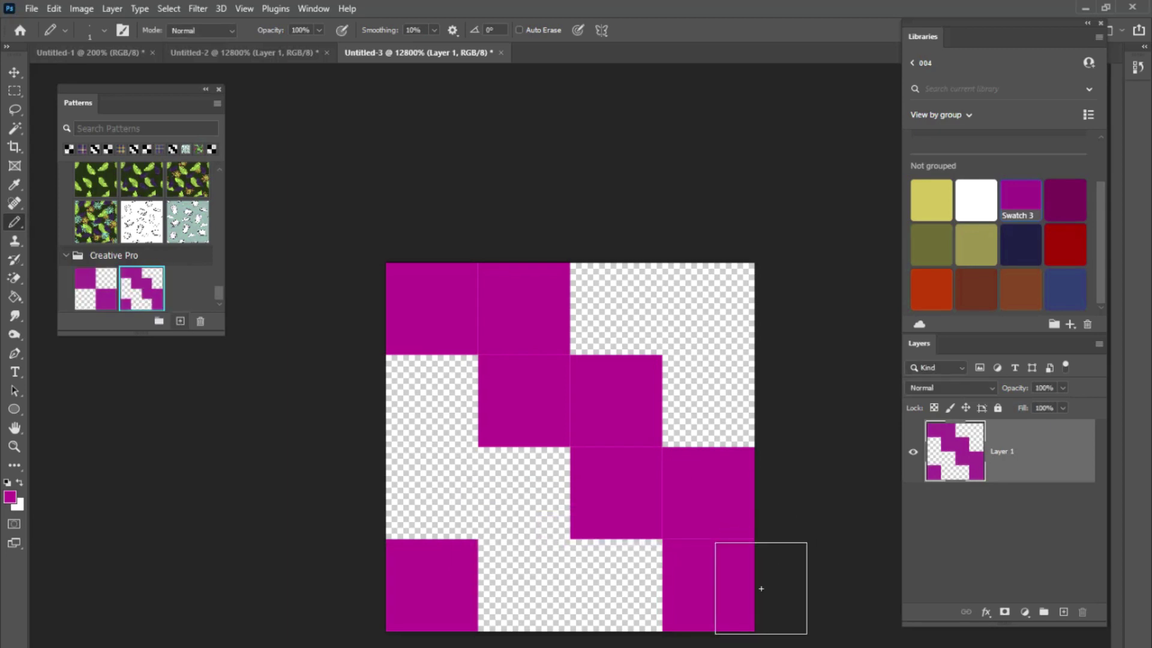
Make a new transparent document with width and height both set to 400 px.
left_click(31, 8)
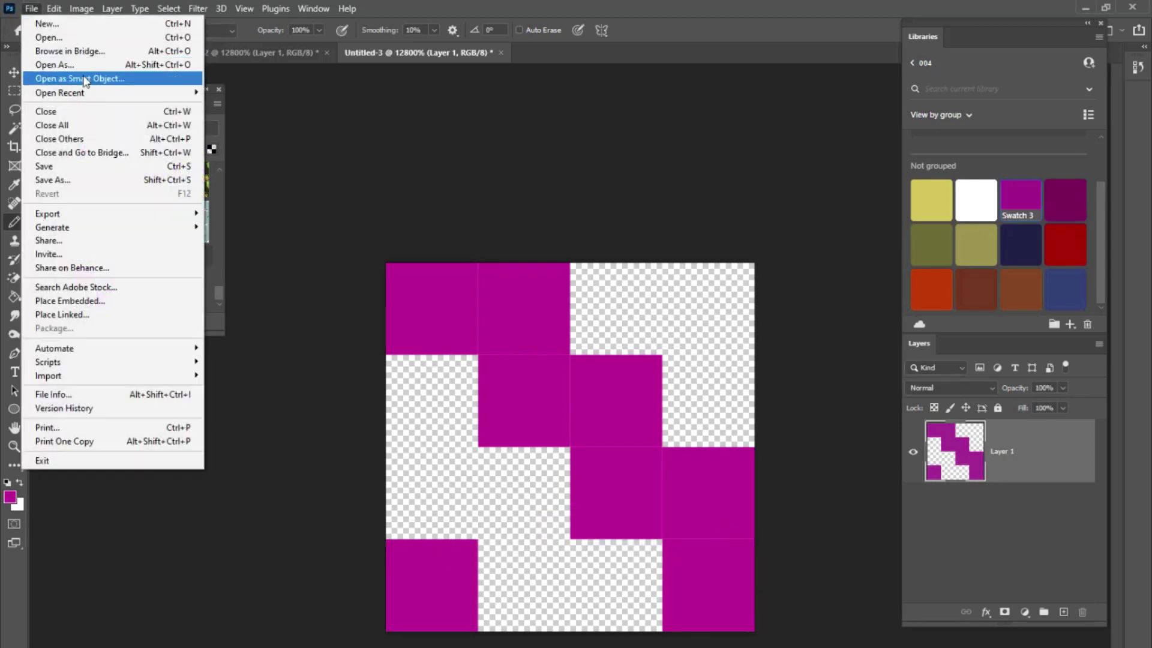
left_click(92, 28)
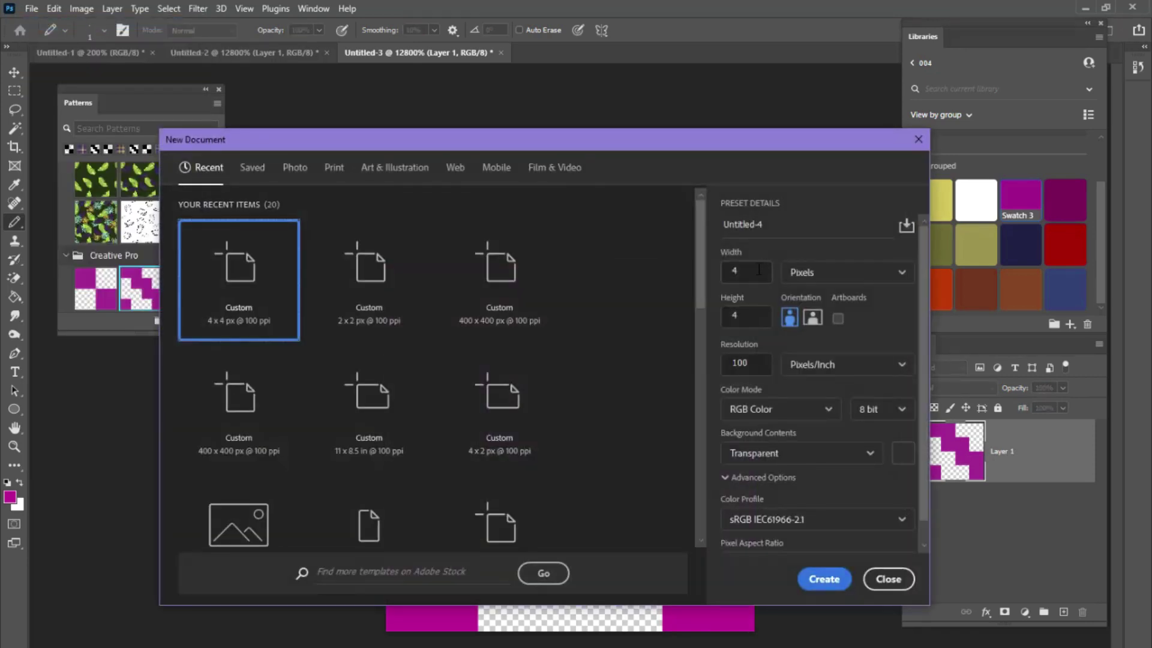
left_click(758, 270)
type("00")
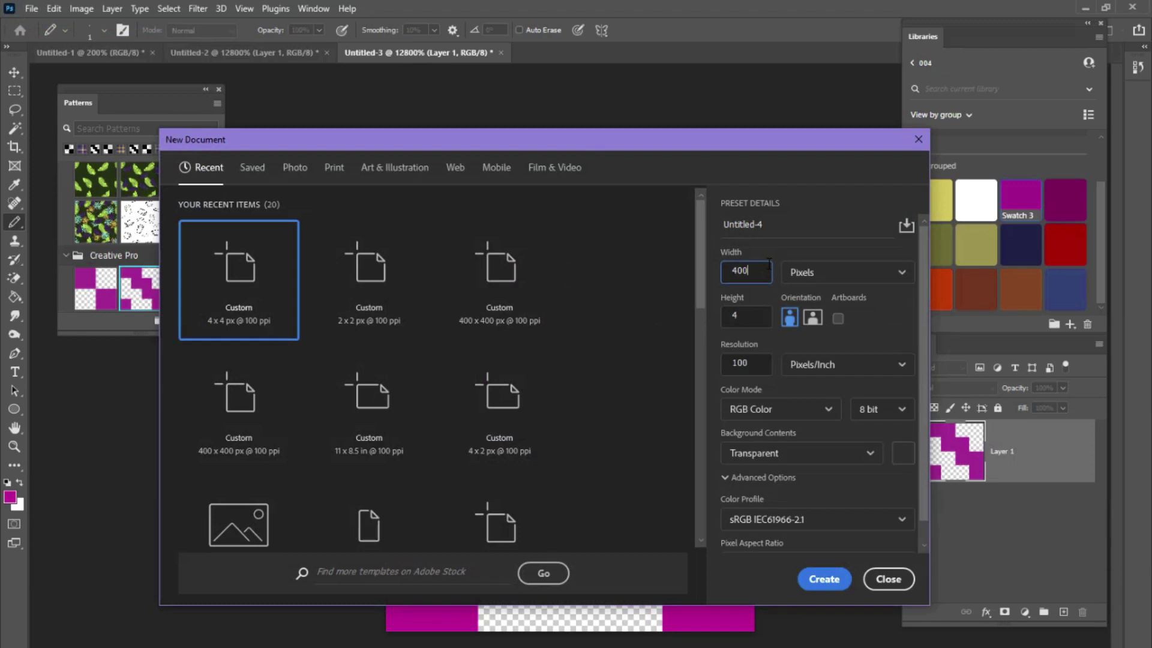
left_click(750, 313)
type("00")
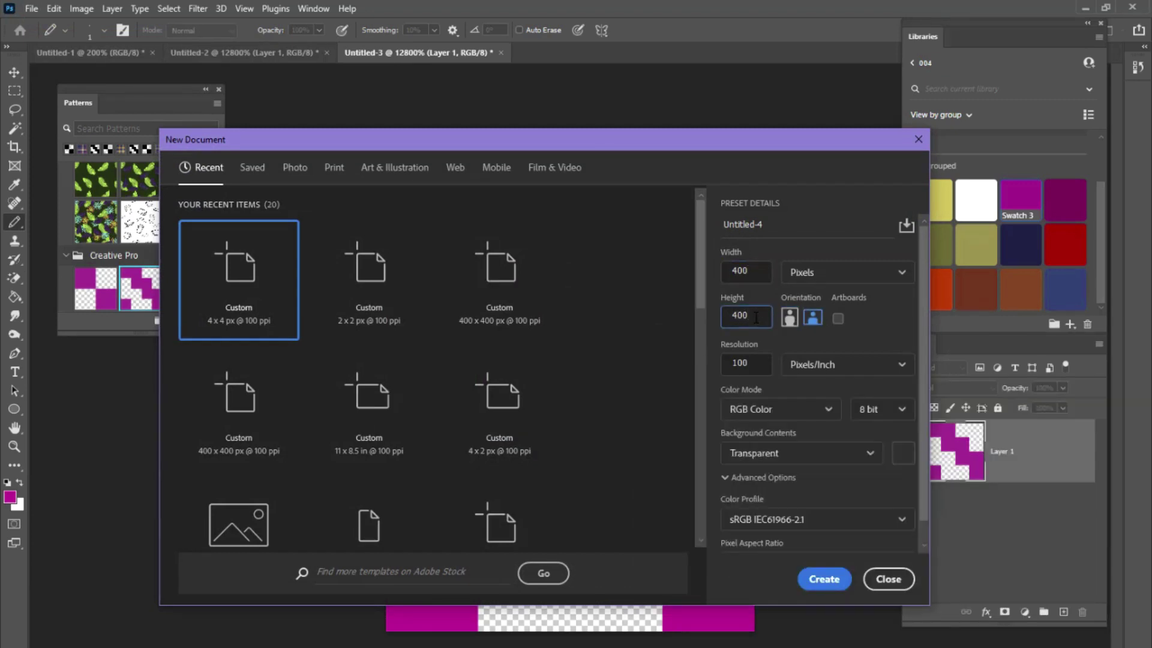
left_click(827, 579)
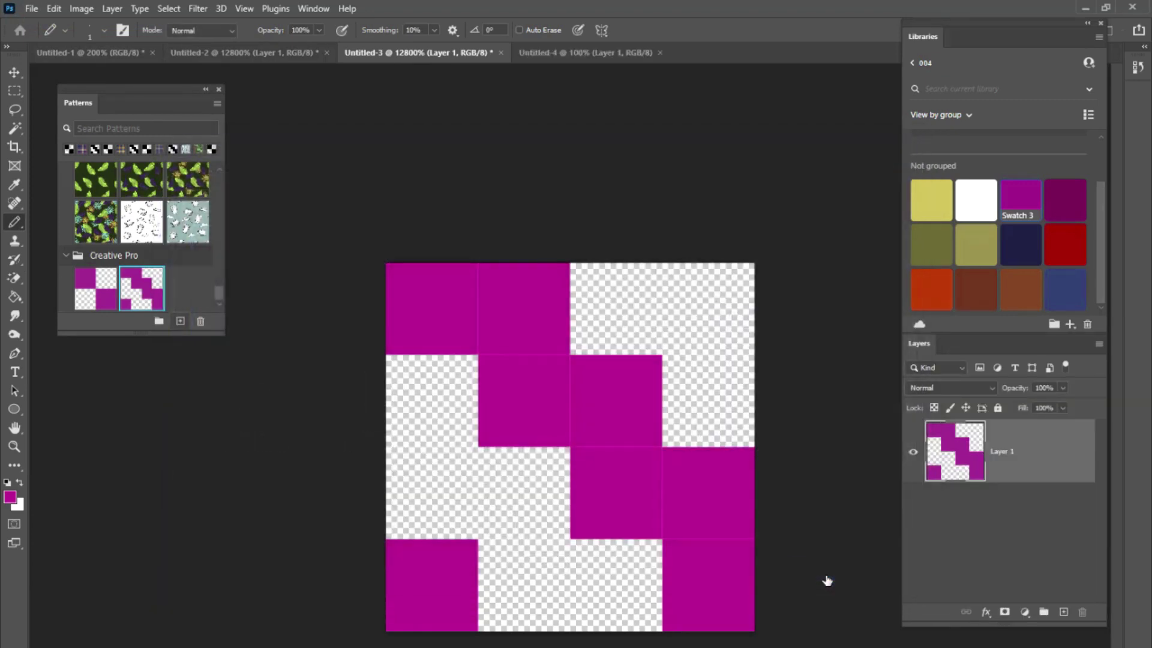
Fill the canvas medium blue, then fill three full-height columns dark navy.
left_click(1064, 289)
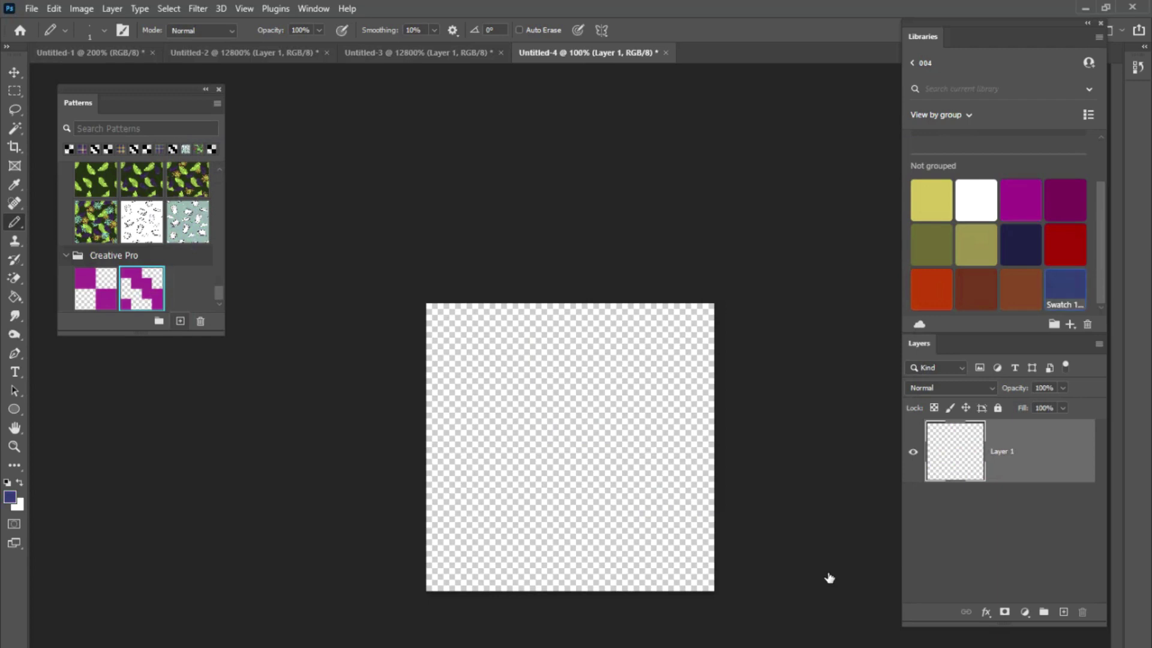
key("alt+BackSpace")
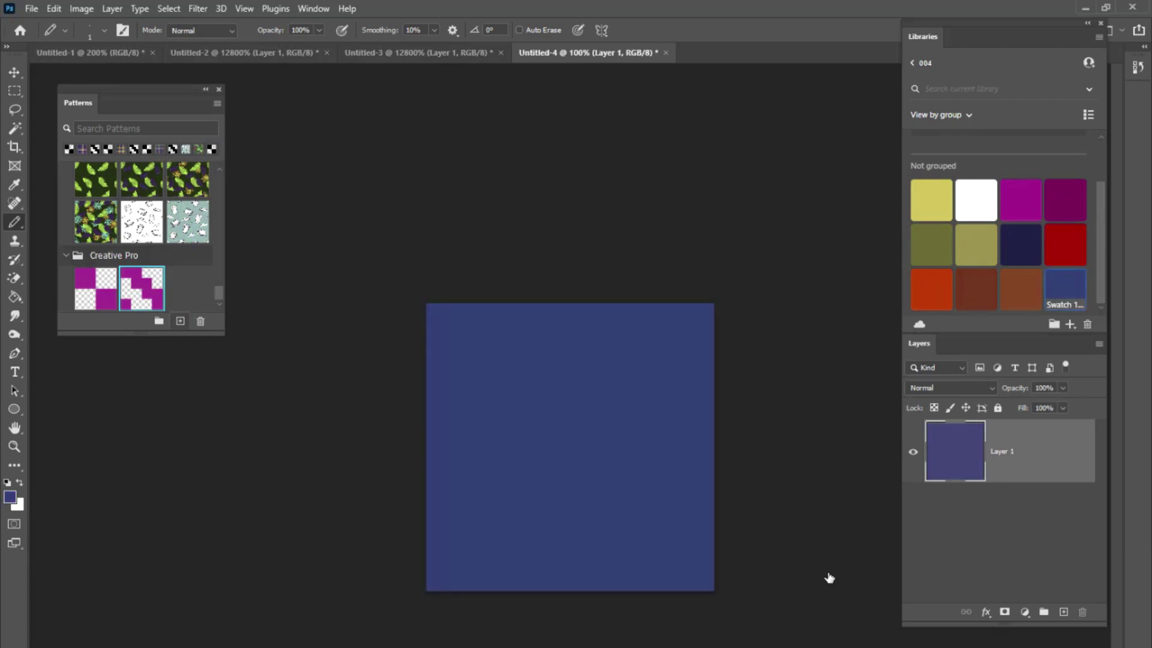
left_click(14, 91)
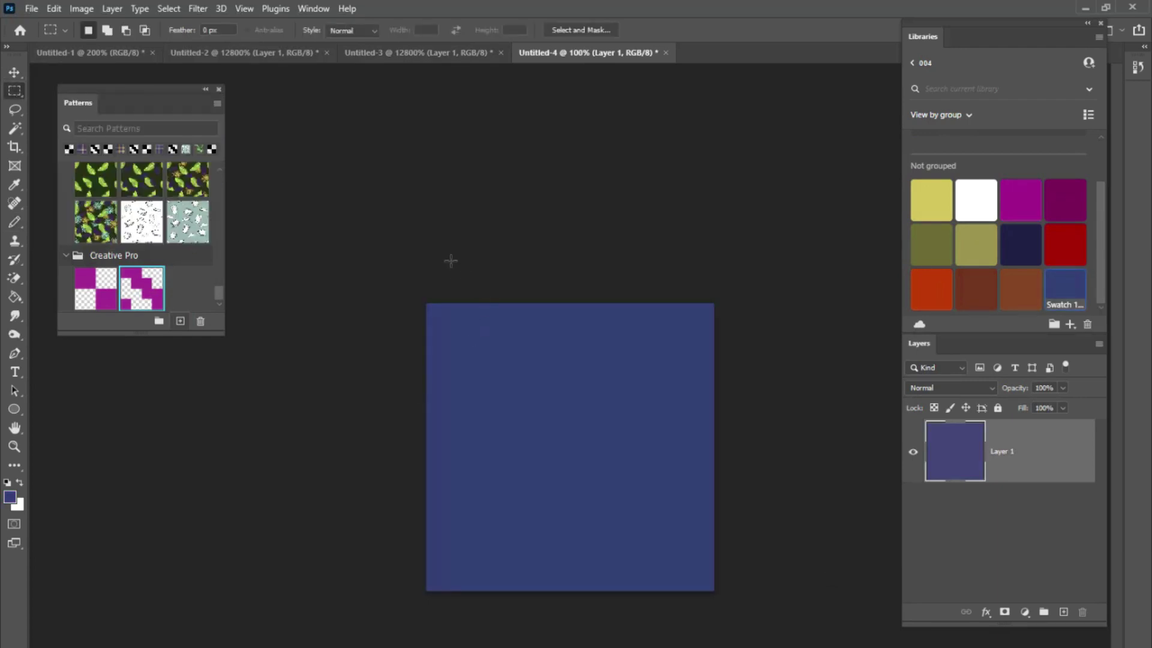
left_click_drag(450, 260, 510, 600)
left_click_drag(578, 276, 564, 600)
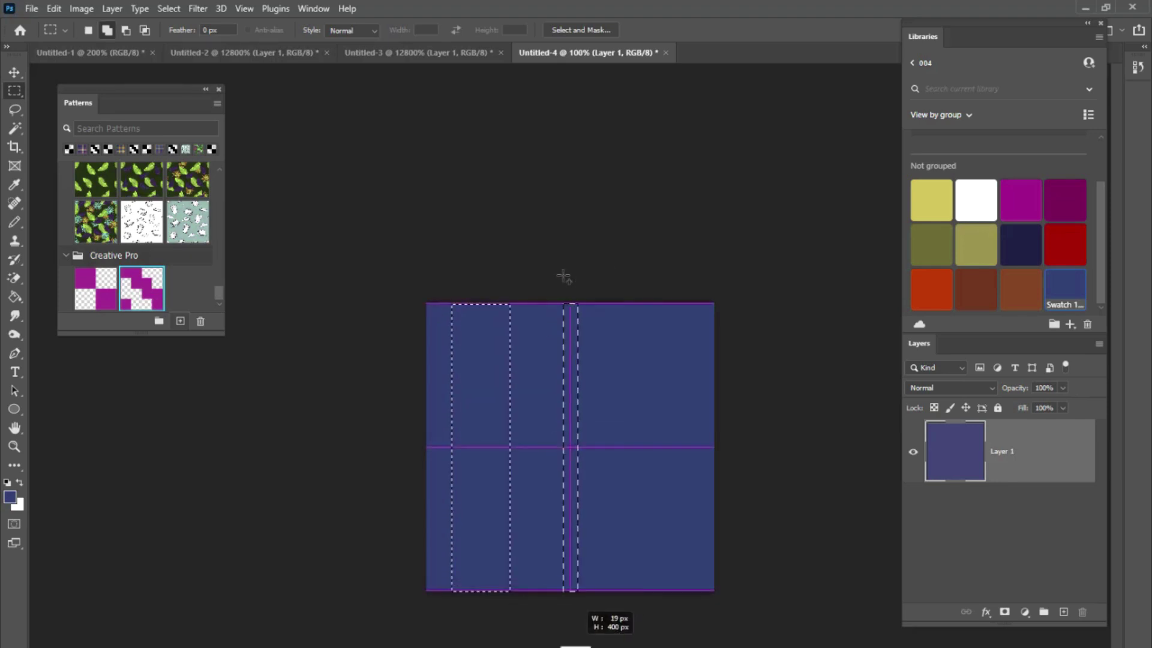
left_click_drag(641, 273, 689, 600)
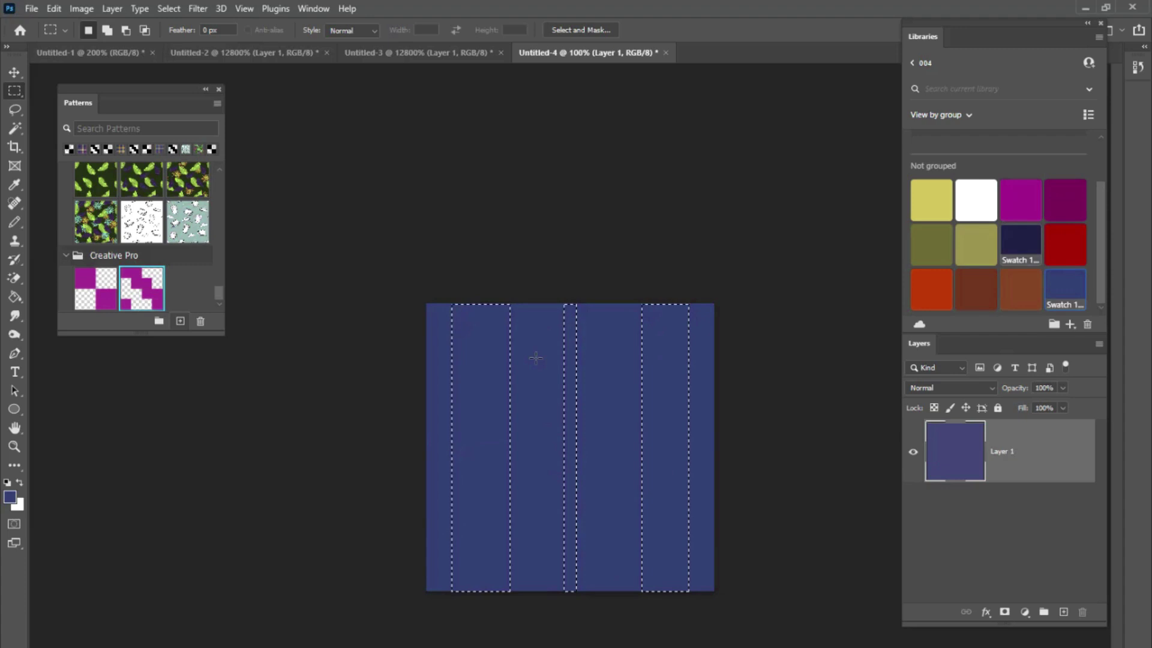
key("alt+BackSpace")
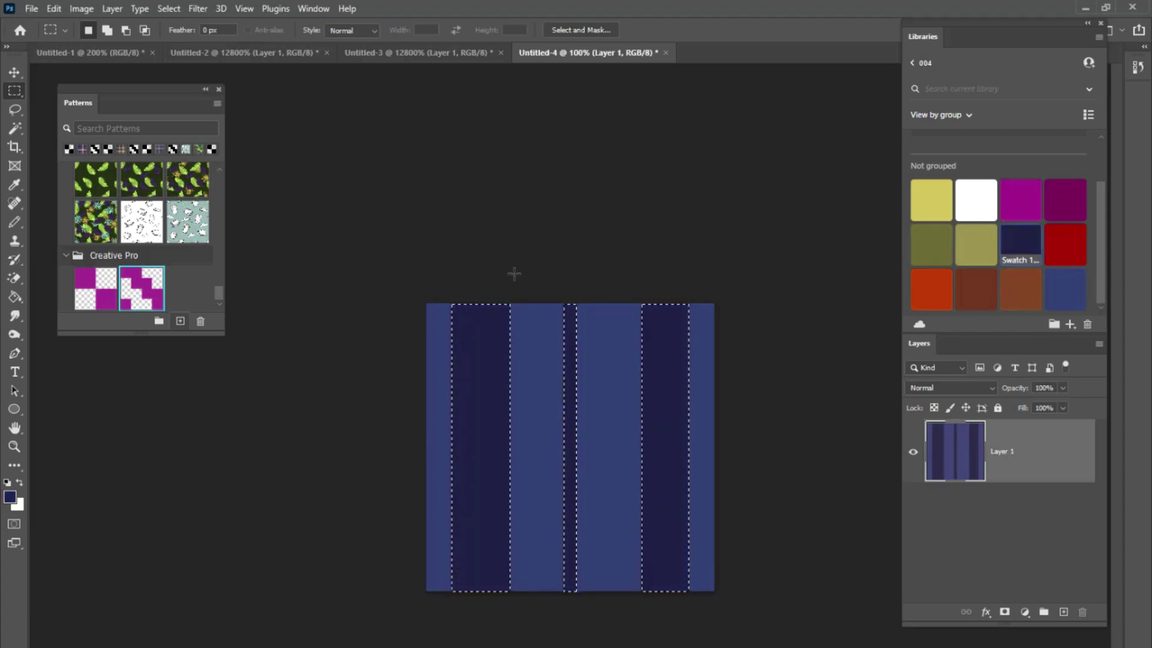
Fill a narrow and a wider full-height column with yellow.
left_click_drag(514, 273, 523, 597)
key("shift")
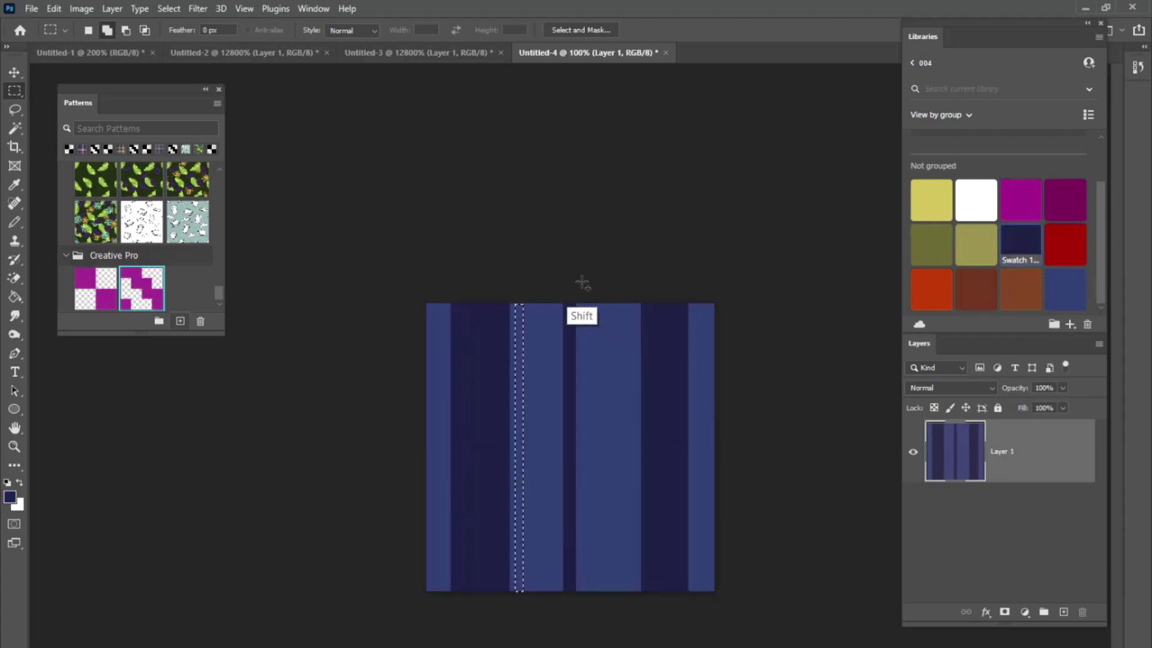
left_click_drag(581, 284, 620, 597, "shift")
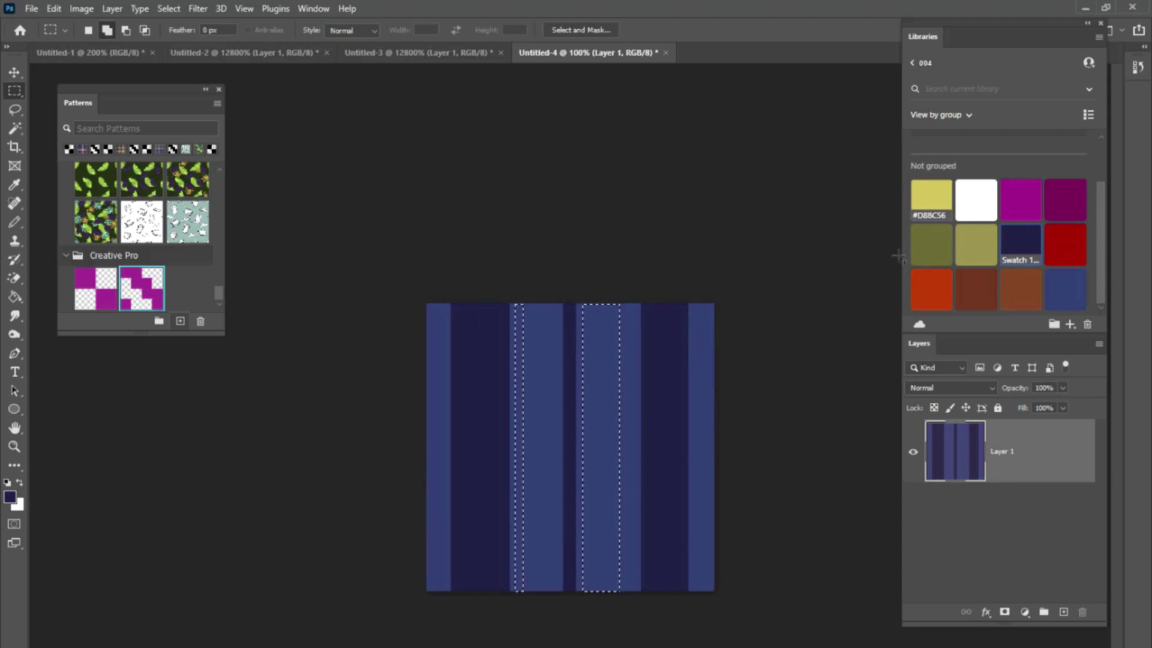
key("alt+BackSpace")
Fill two narrow full-height columns with orange-red and deselect.
left_click_drag(689, 270, 700, 595)
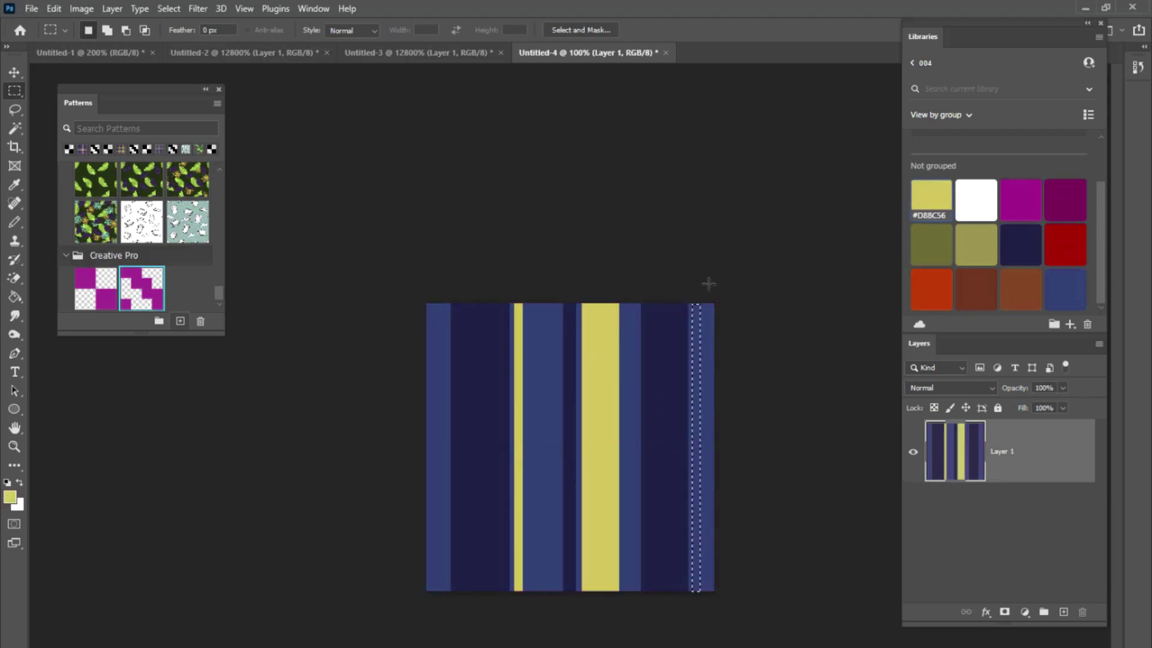
left_click_drag(538, 283, 560, 592, "shift")
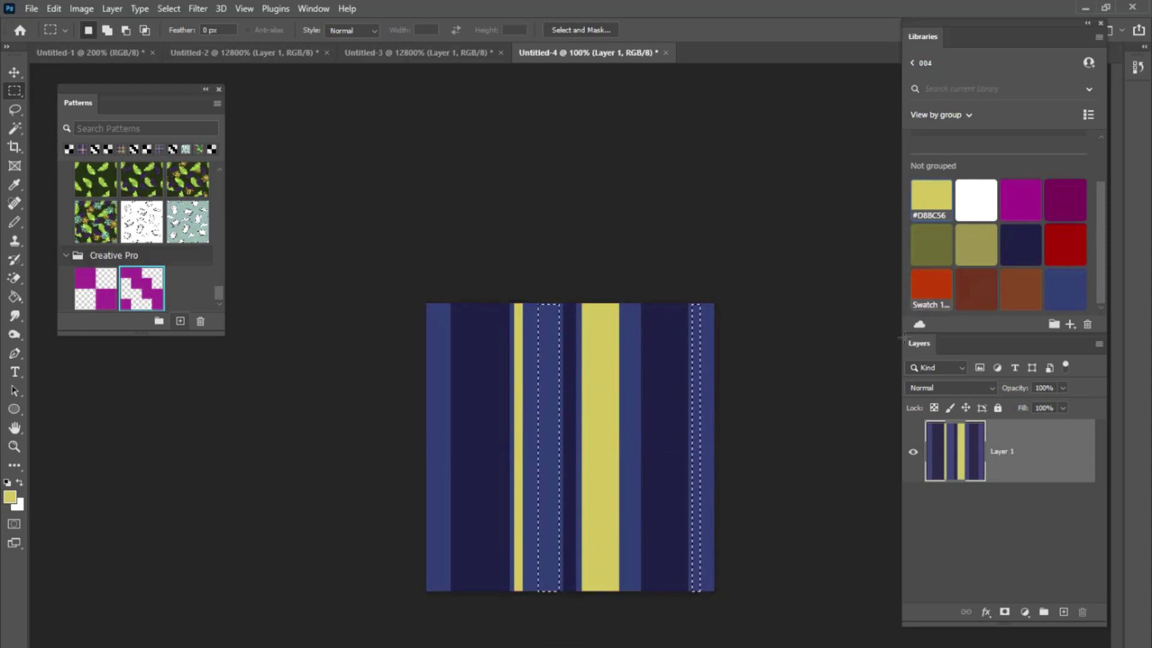
left_click(931, 289)
key("alt+BackSpace")
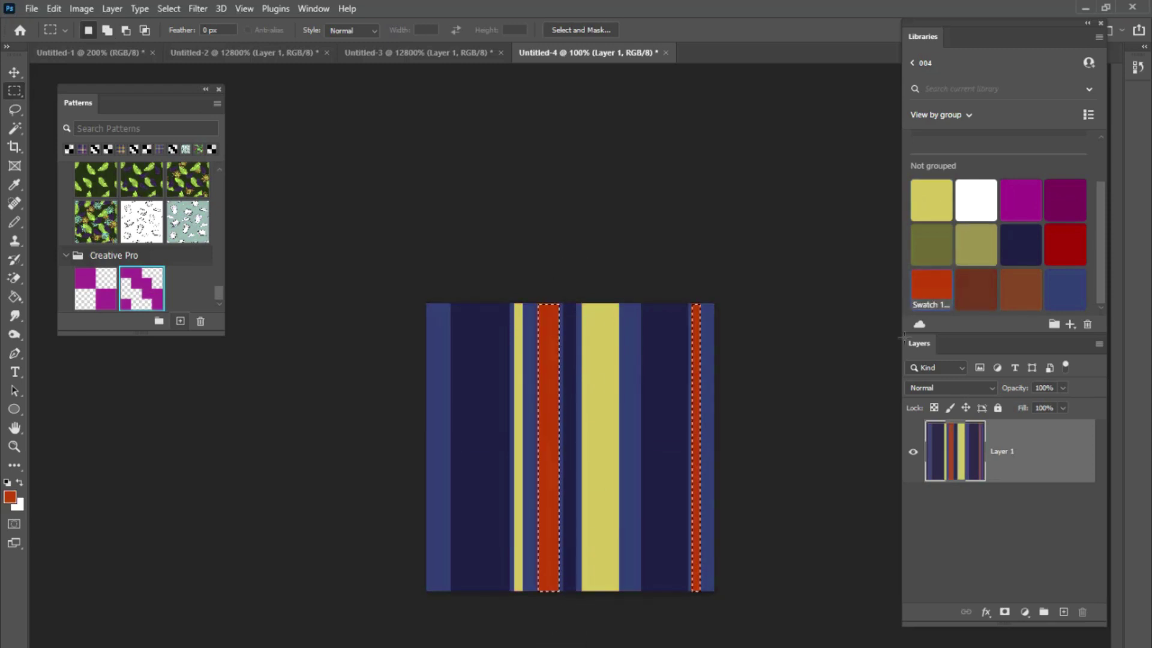
key("ctrl+d")
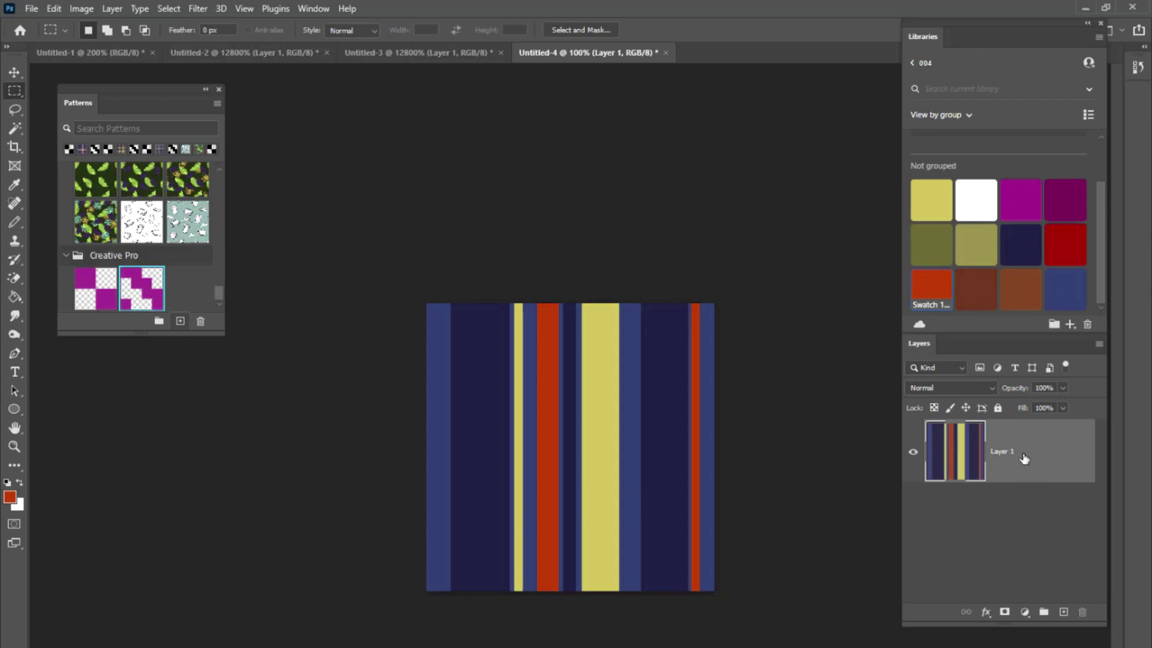
Duplicate Layer 1 and rotate the copy 90° clockwise into horizontal stripes.
left_click_drag(1024, 459, 1066, 610)
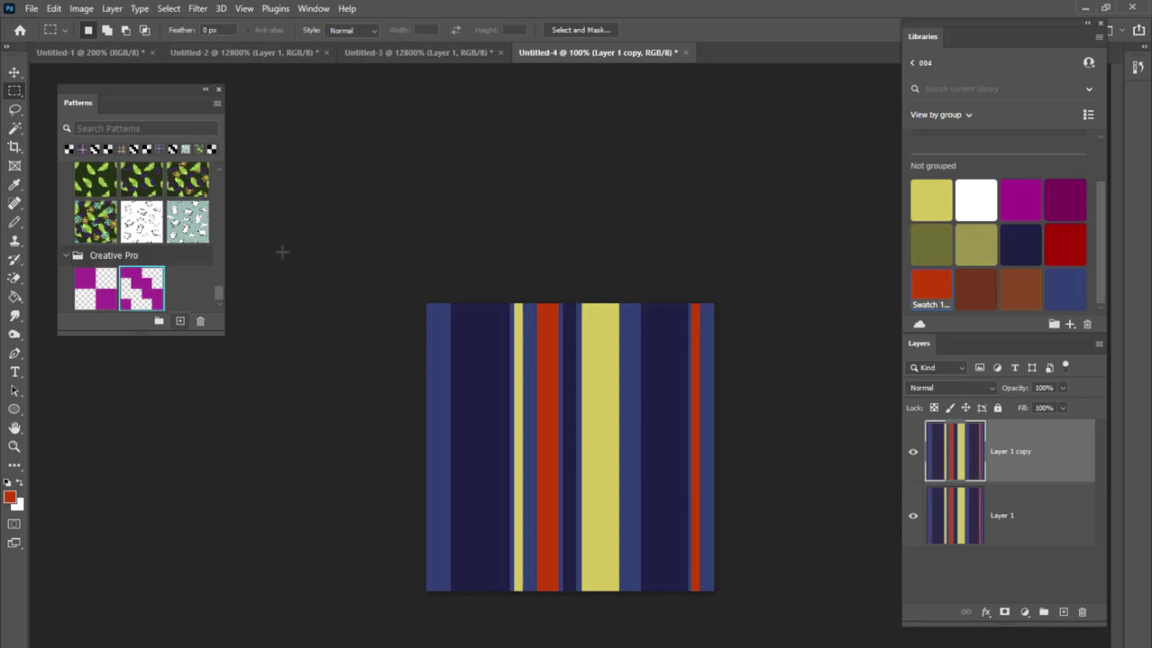
key("ctrl+t")
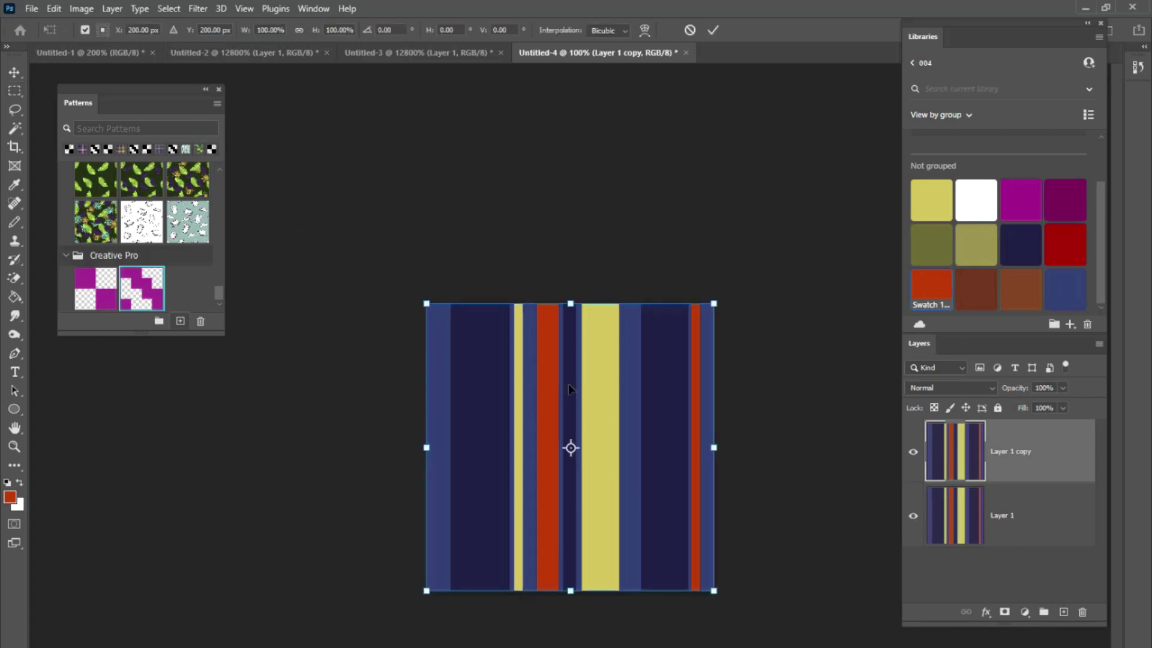
right_click(568, 383)
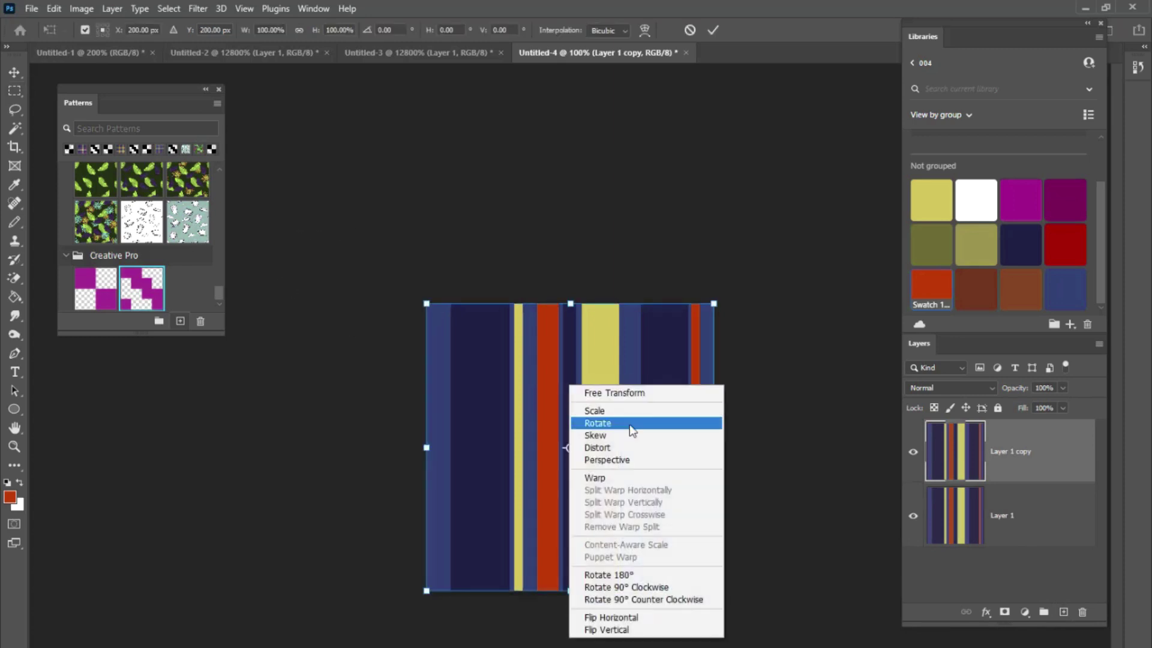
left_click(636, 587)
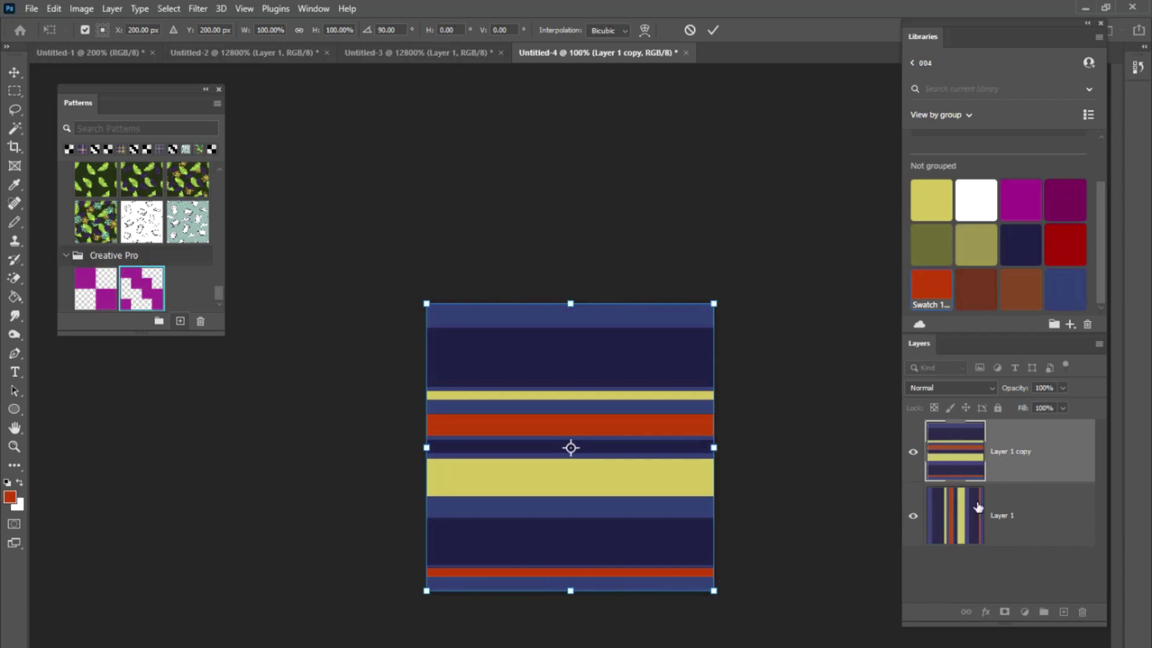
left_click(714, 33)
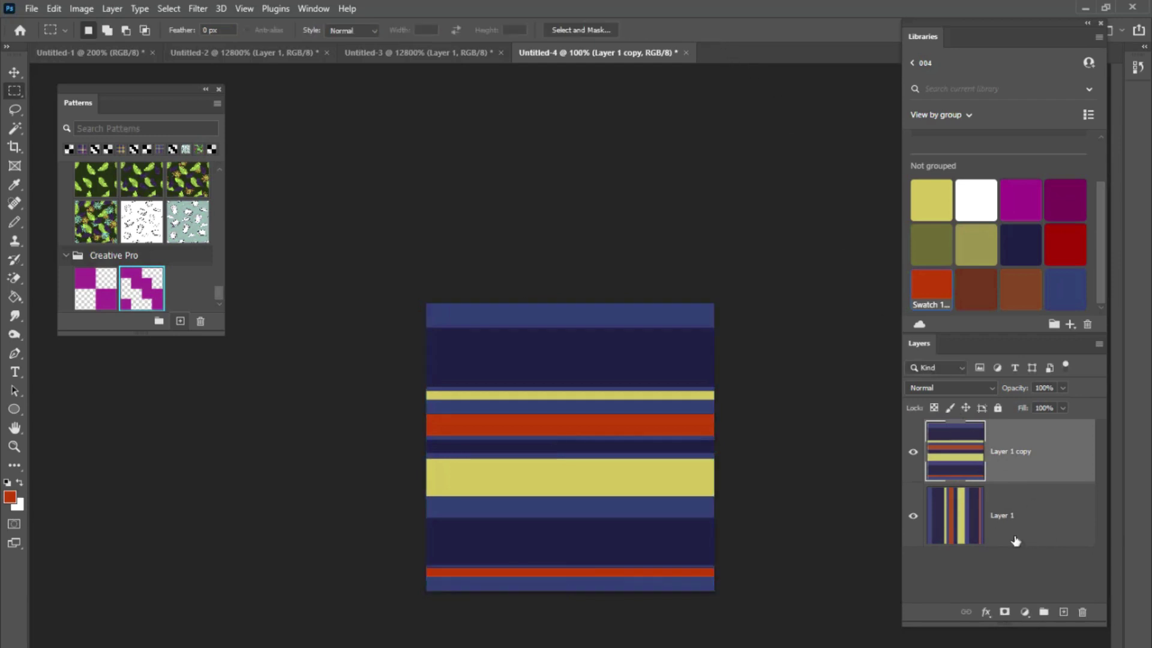
left_click(1013, 516)
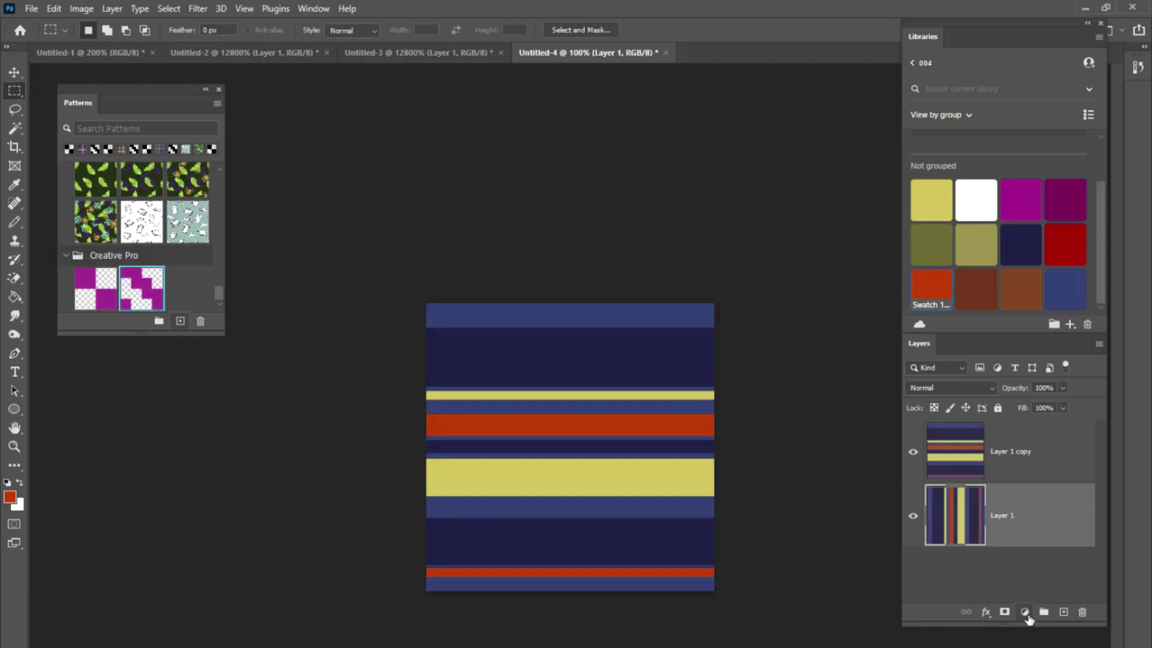
Add a Pattern fill layer using the magenta checker and clip Layer 1 copy to it.
left_click(1024, 613)
left_click(1051, 393)
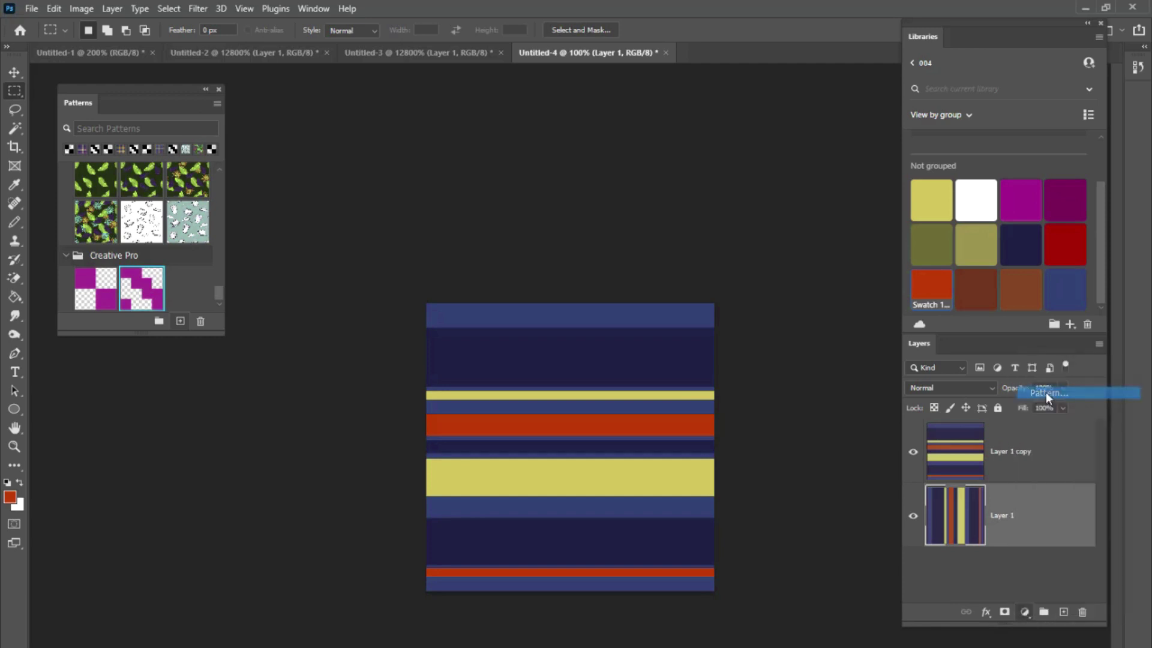
left_click(372, 171)
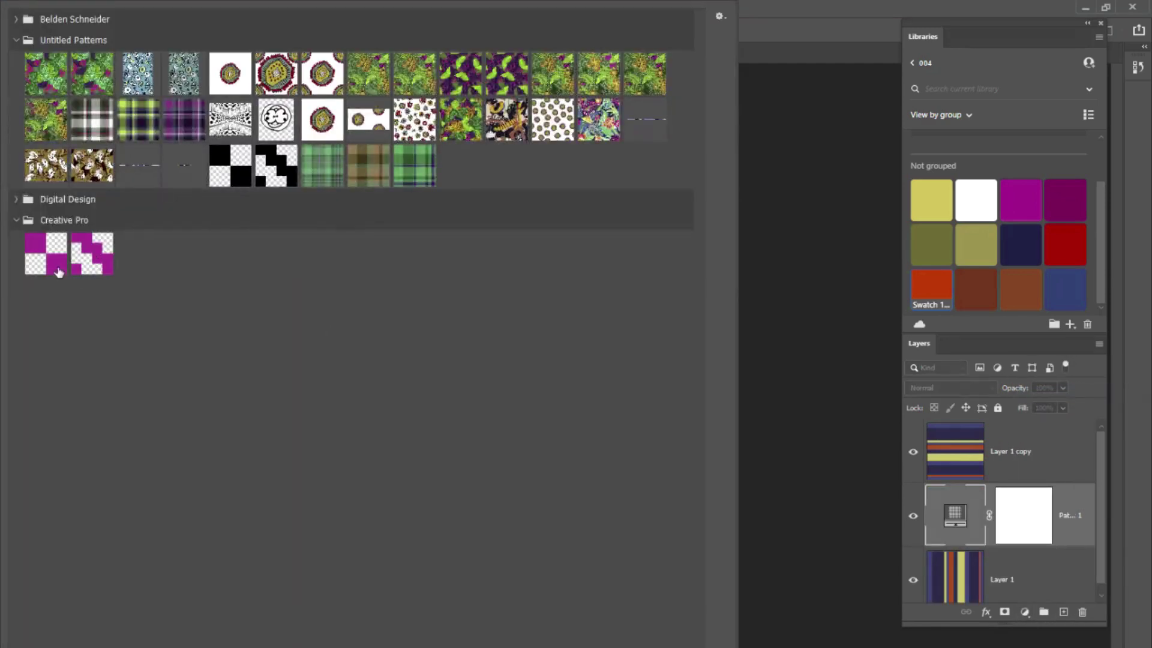
double_click(44, 259)
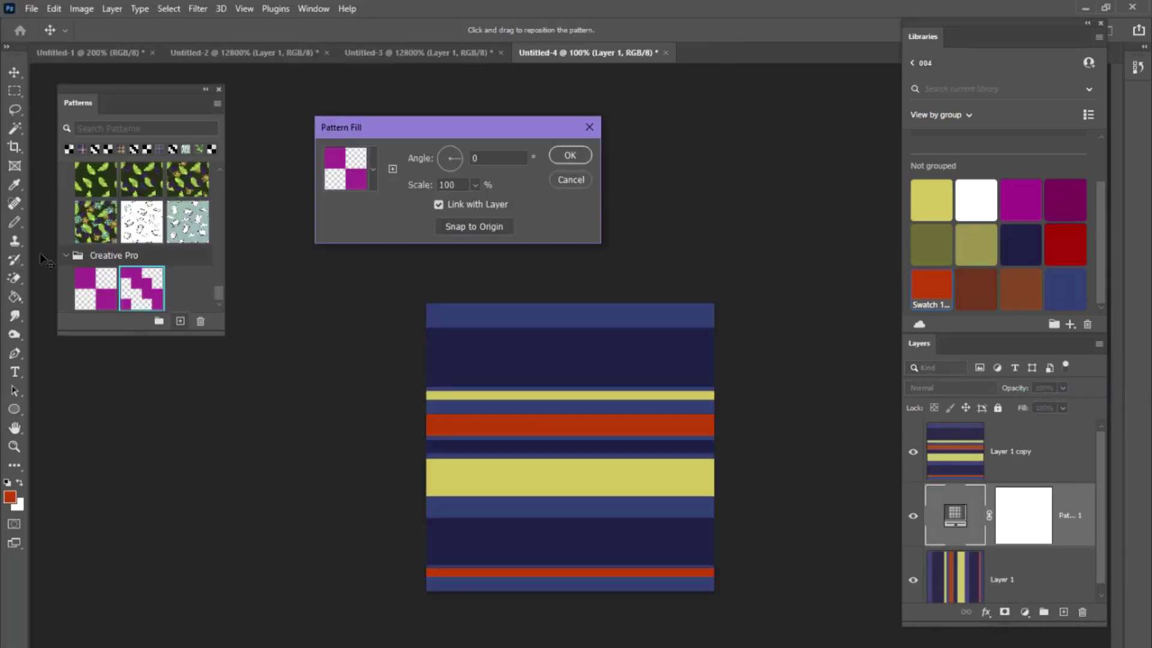
left_click(561, 157)
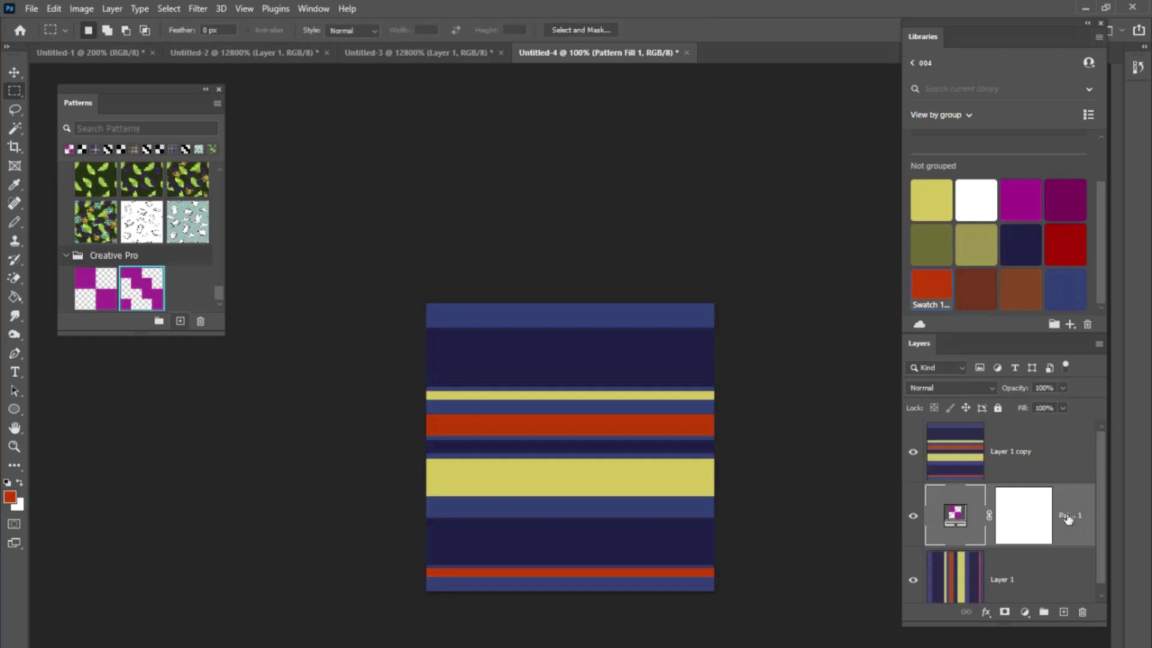
left_click(1075, 478, "alt")
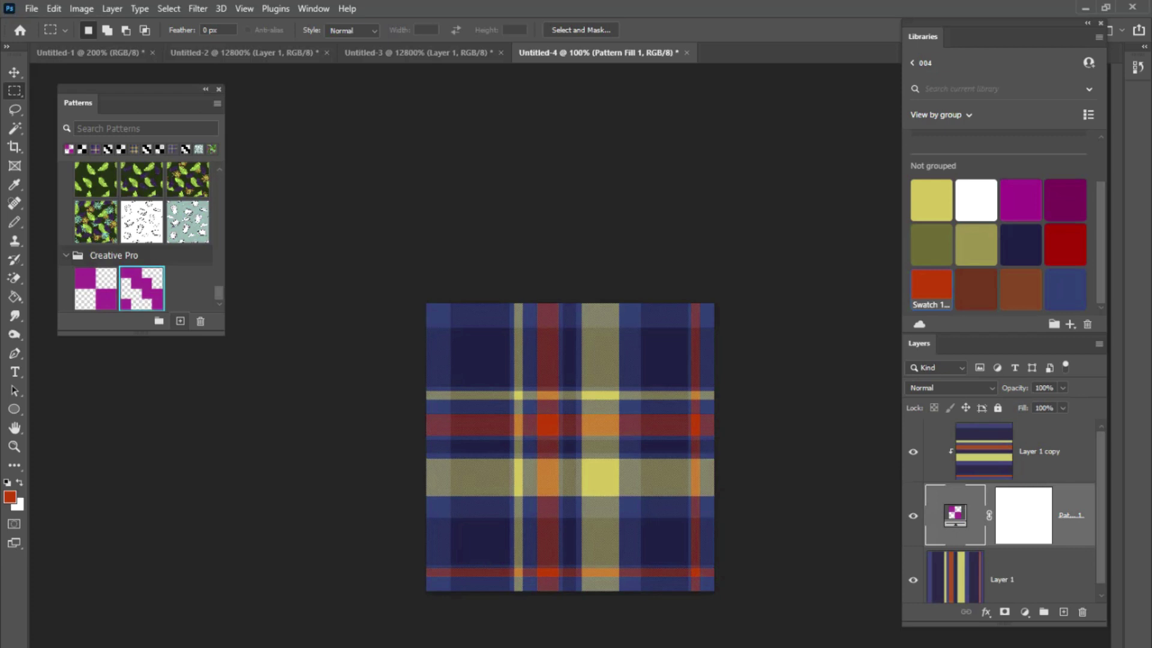
scroll(570, 447, "up", 1)
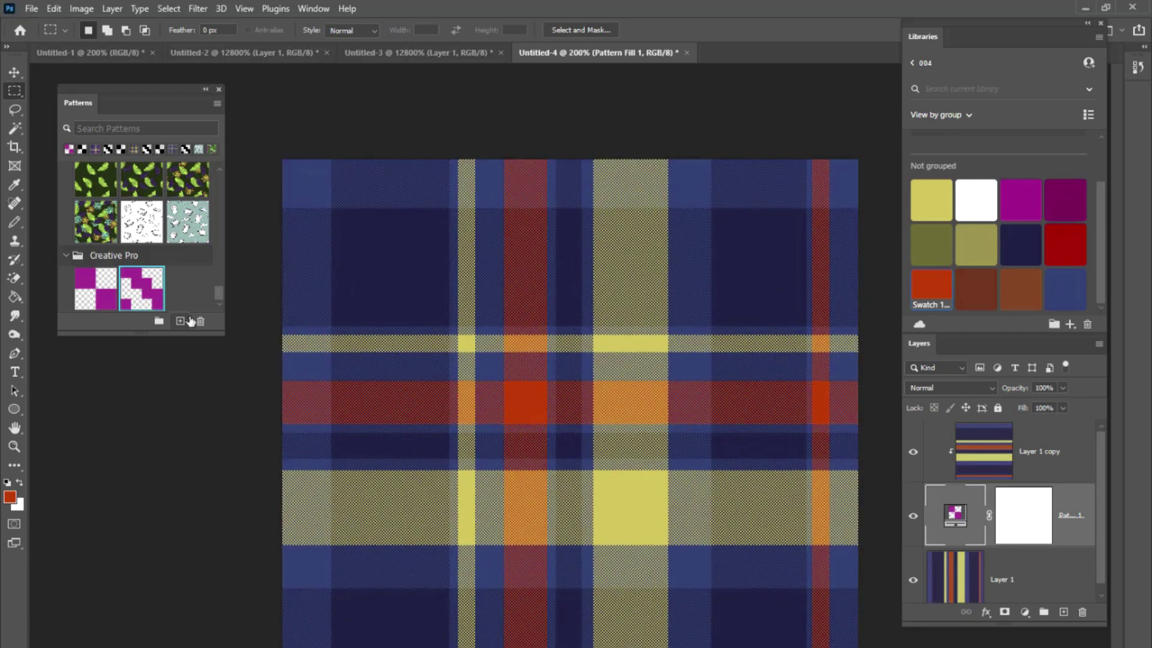
Save the plain plaid as a pattern, swap the fill to the stepped twill, and save again.
left_click(180, 321)
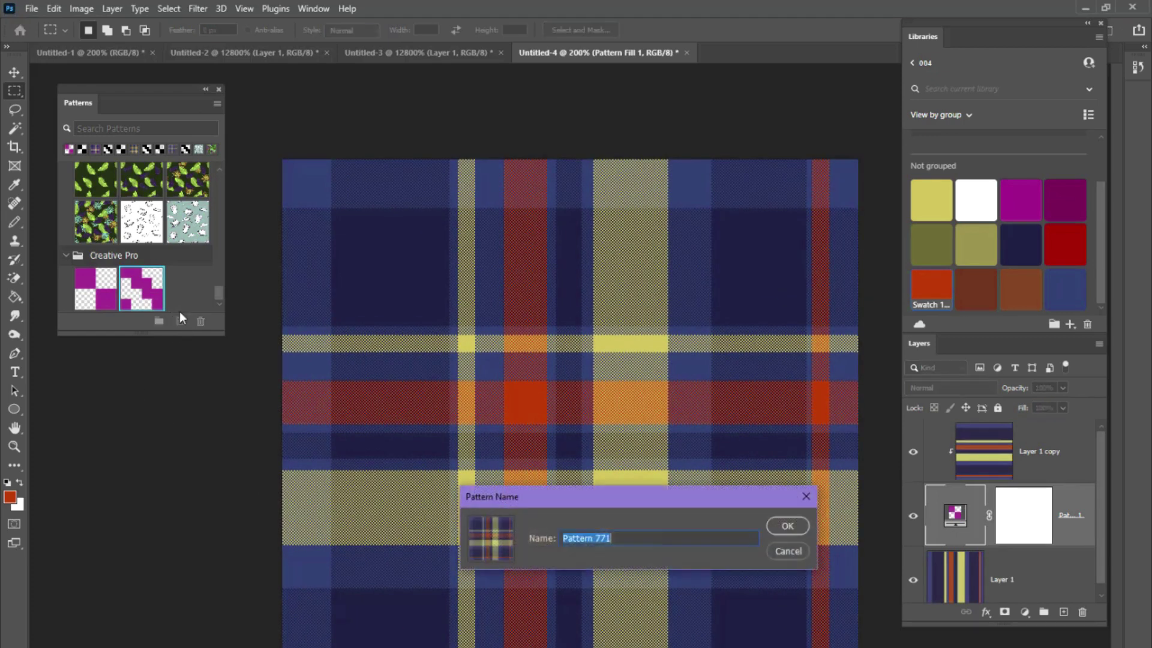
left_click(803, 527)
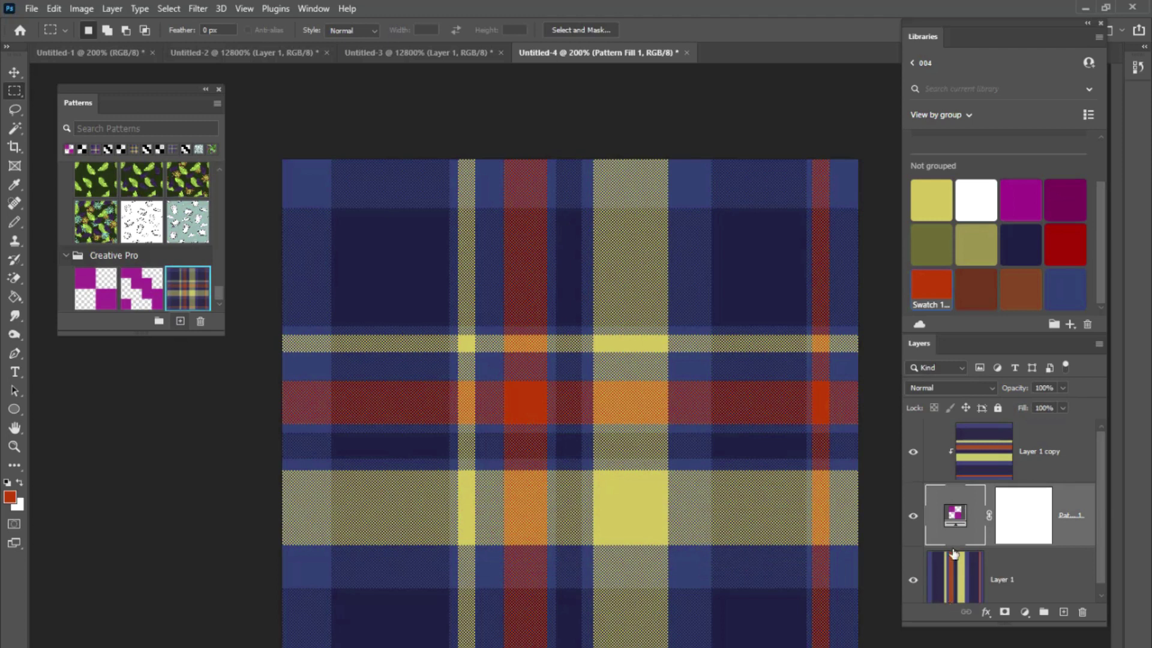
double_click(956, 514)
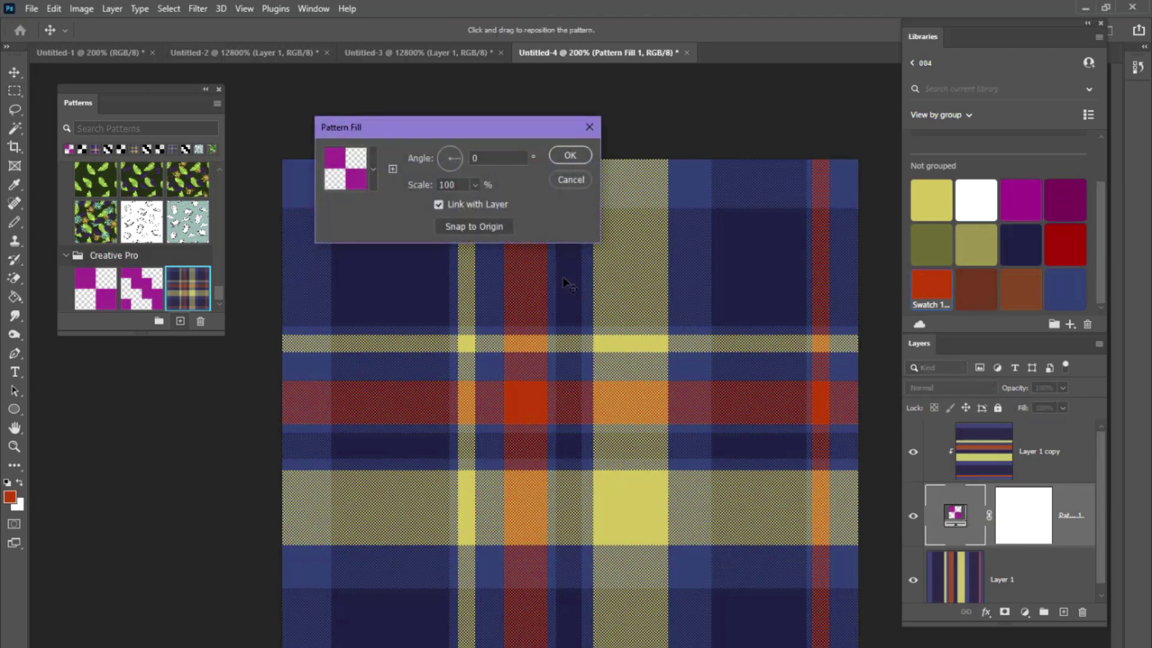
left_click(370, 177)
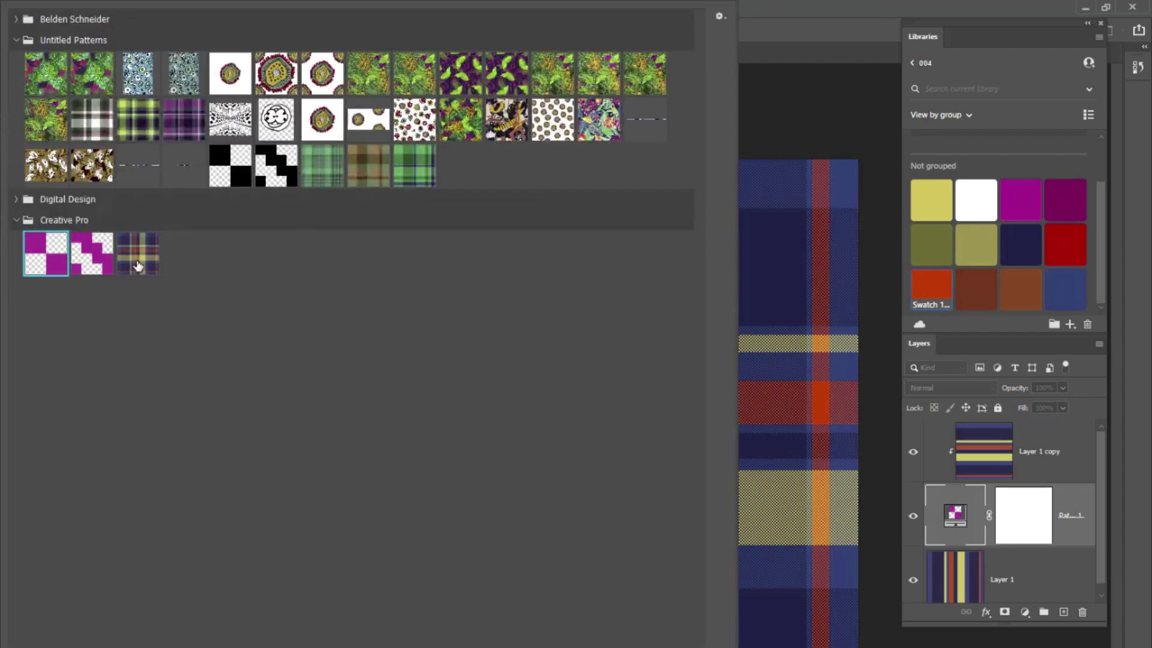
double_click(90, 261)
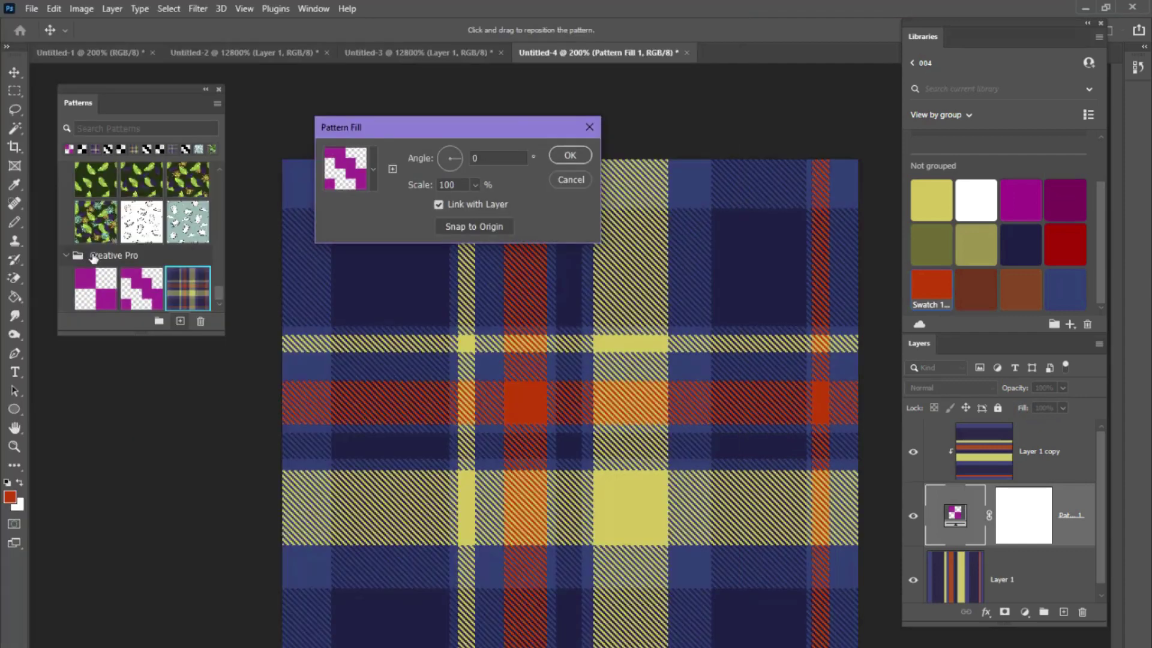
left_click(562, 157)
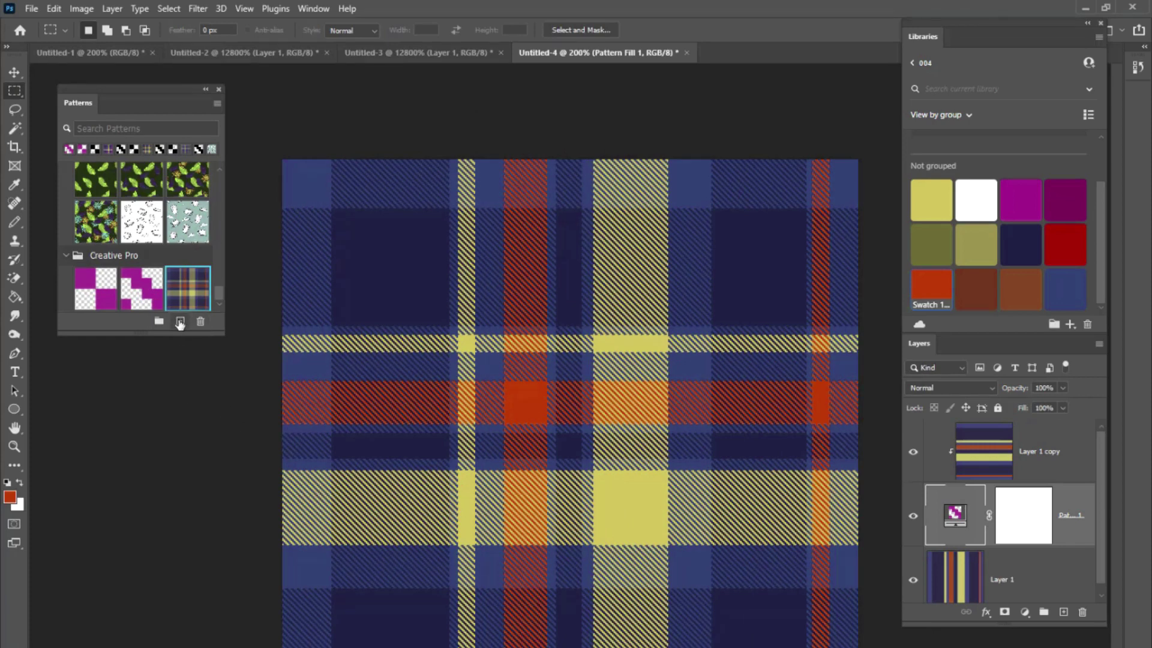
left_click(180, 323)
left_click(780, 526)
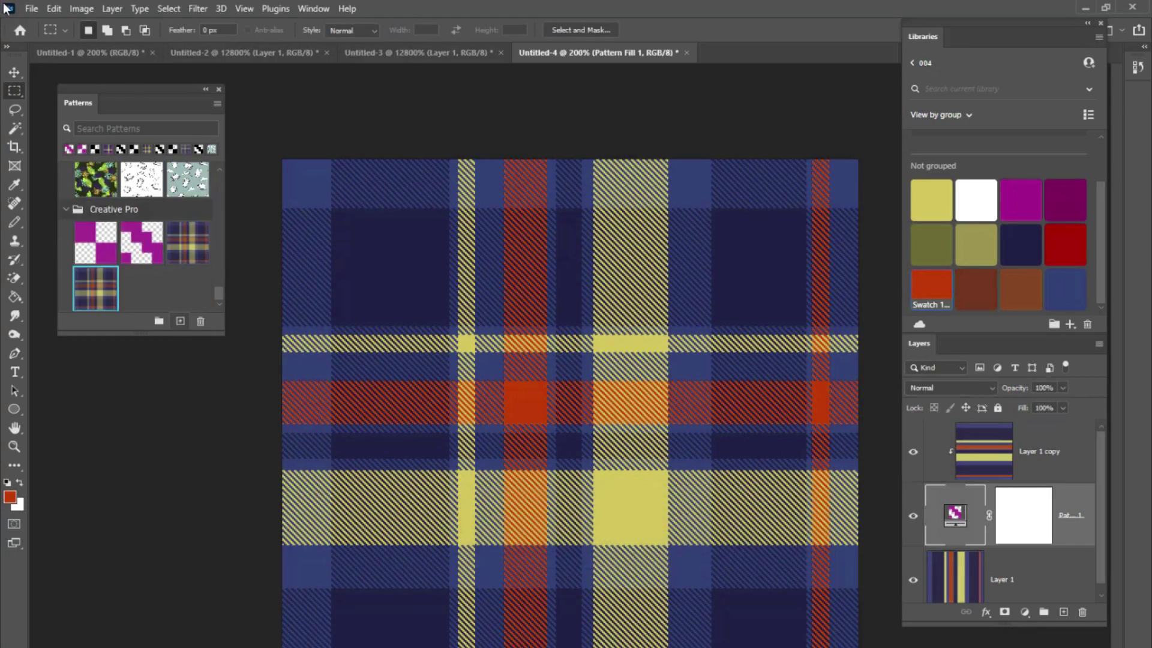
In Untitled-1, marquee a large rectangle and give it a pattern fill of the saved twill plaid.
left_click(53, 52)
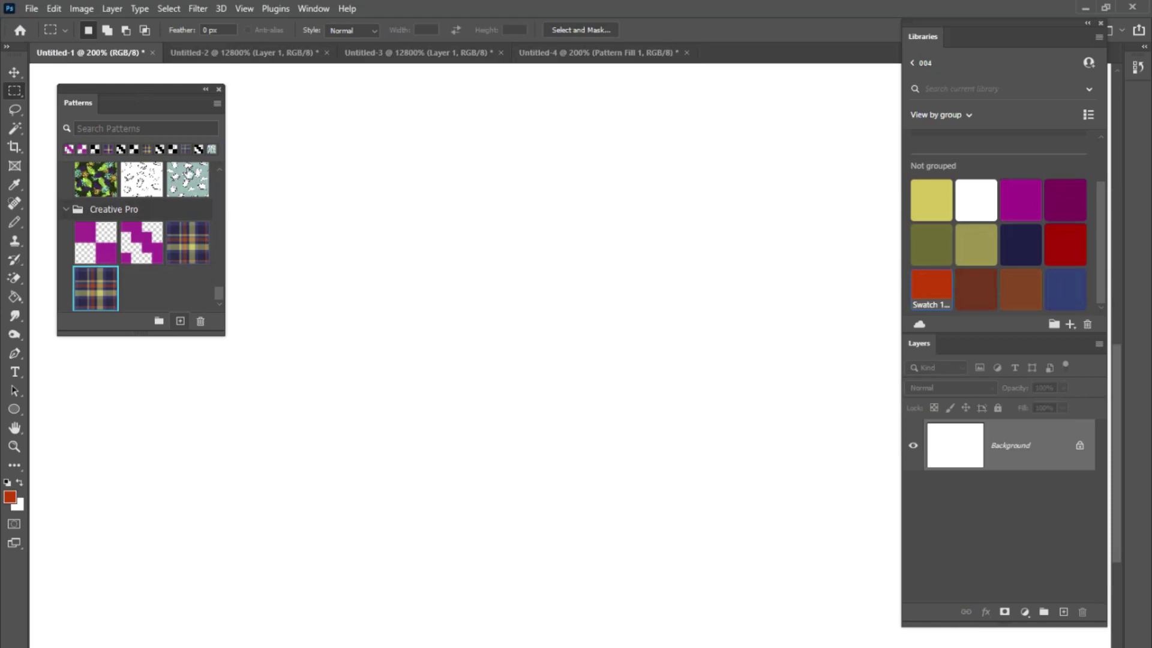
left_click_drag(241, 120, 953, 647)
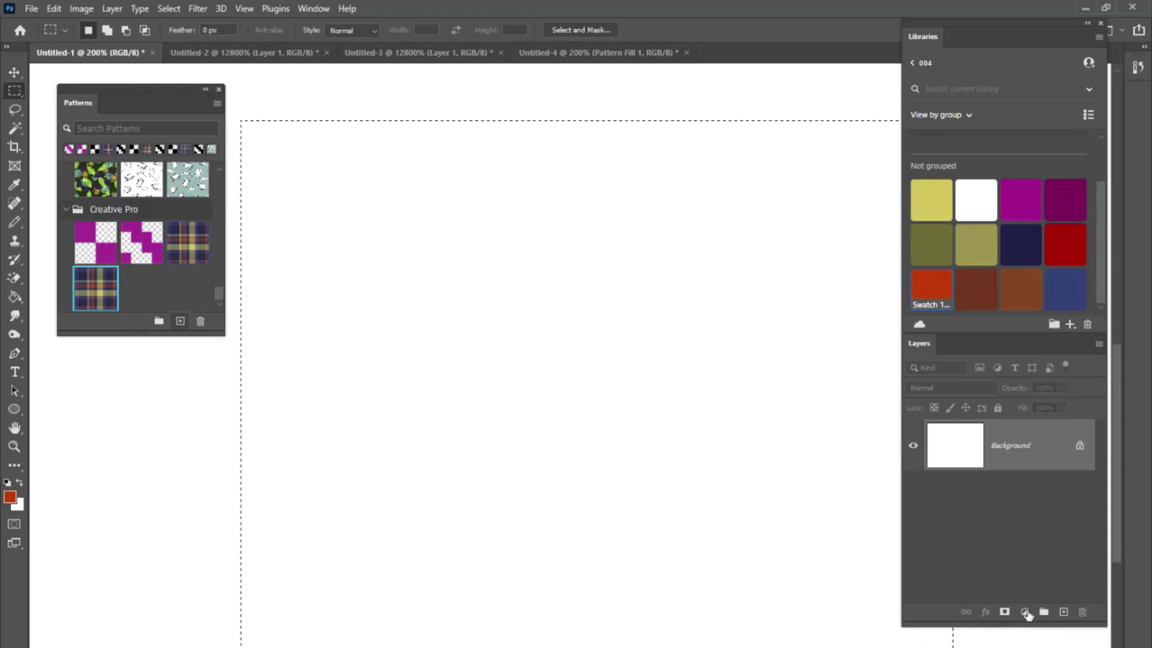
left_click(1025, 612)
left_click(1048, 389)
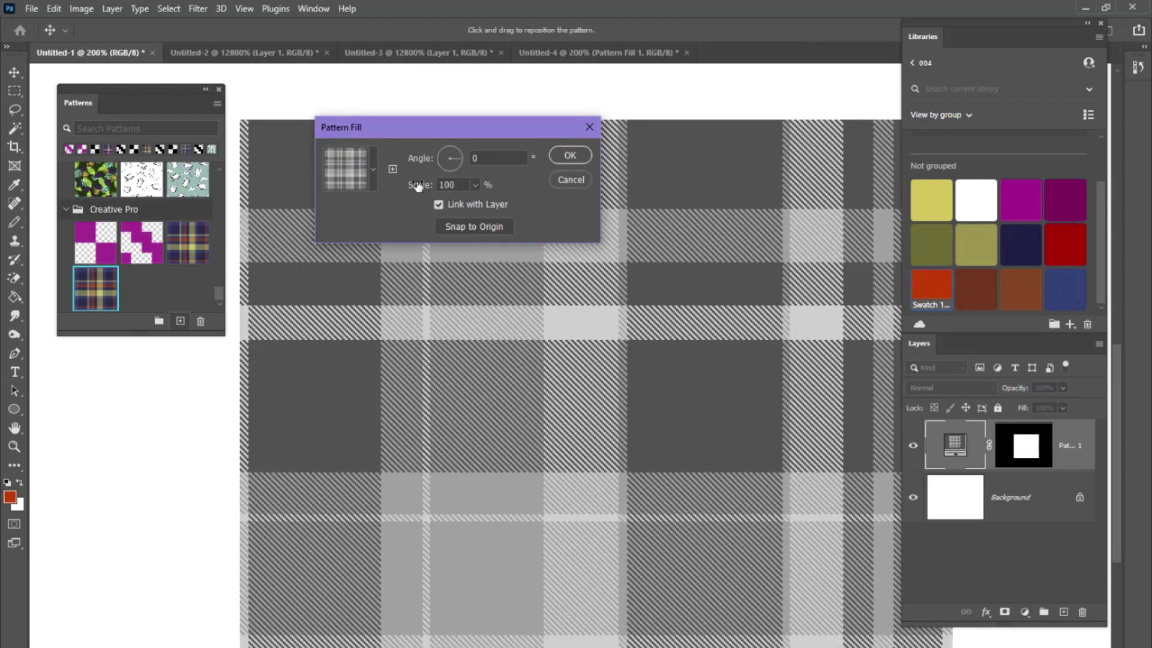
left_click(373, 179)
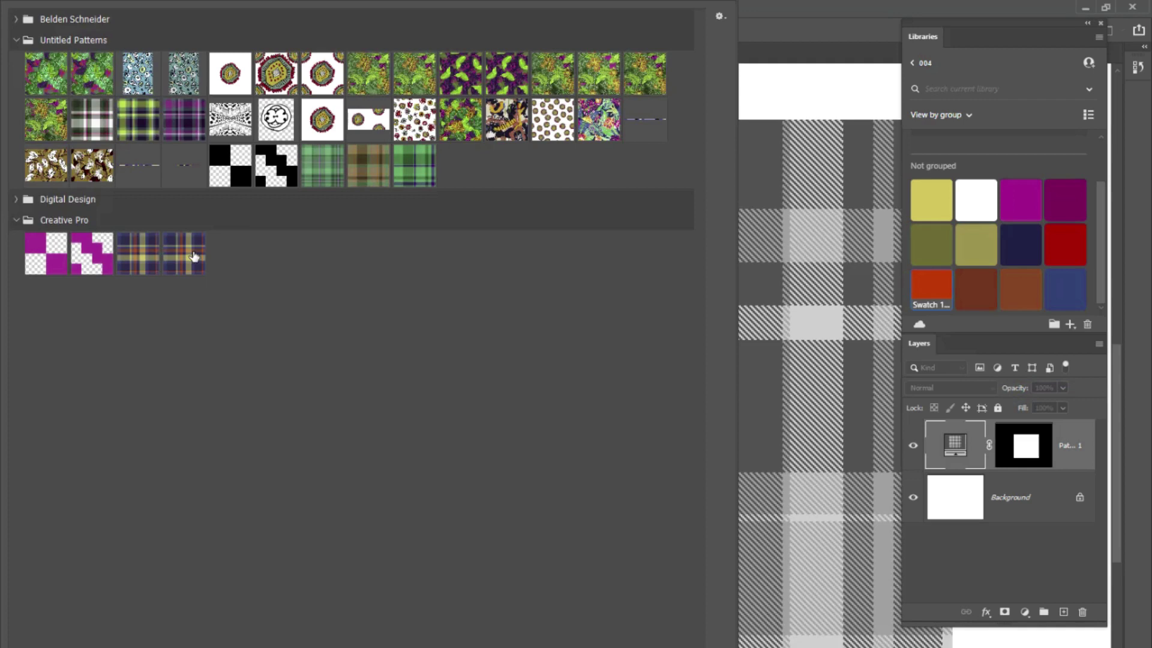
double_click(196, 260)
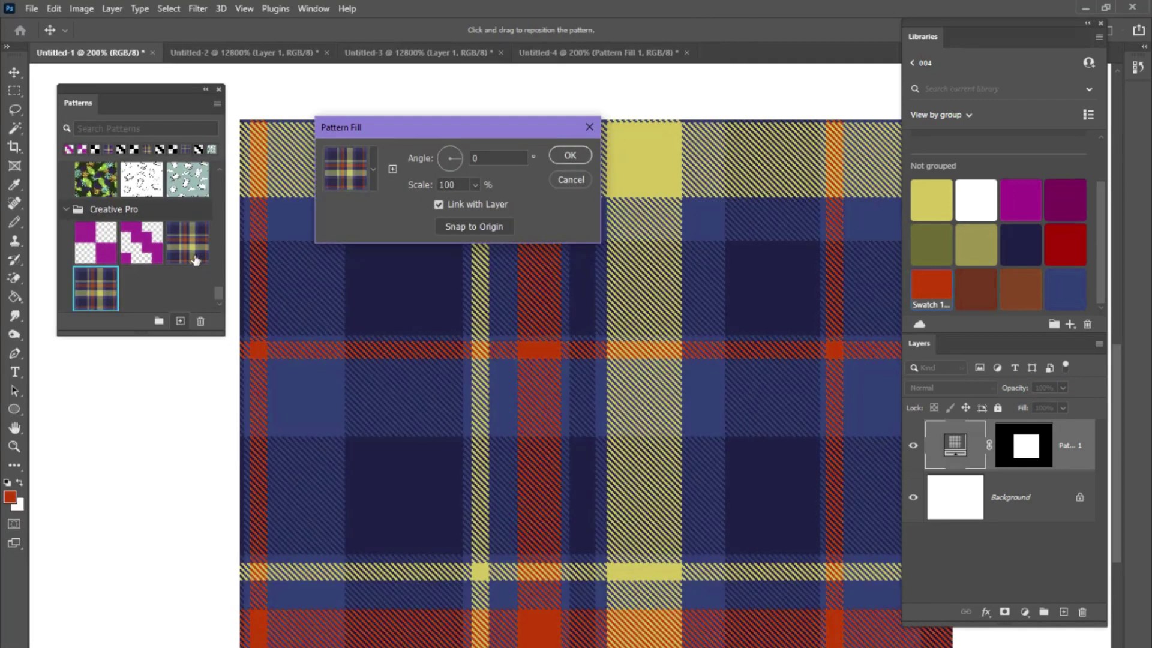
left_click(569, 156)
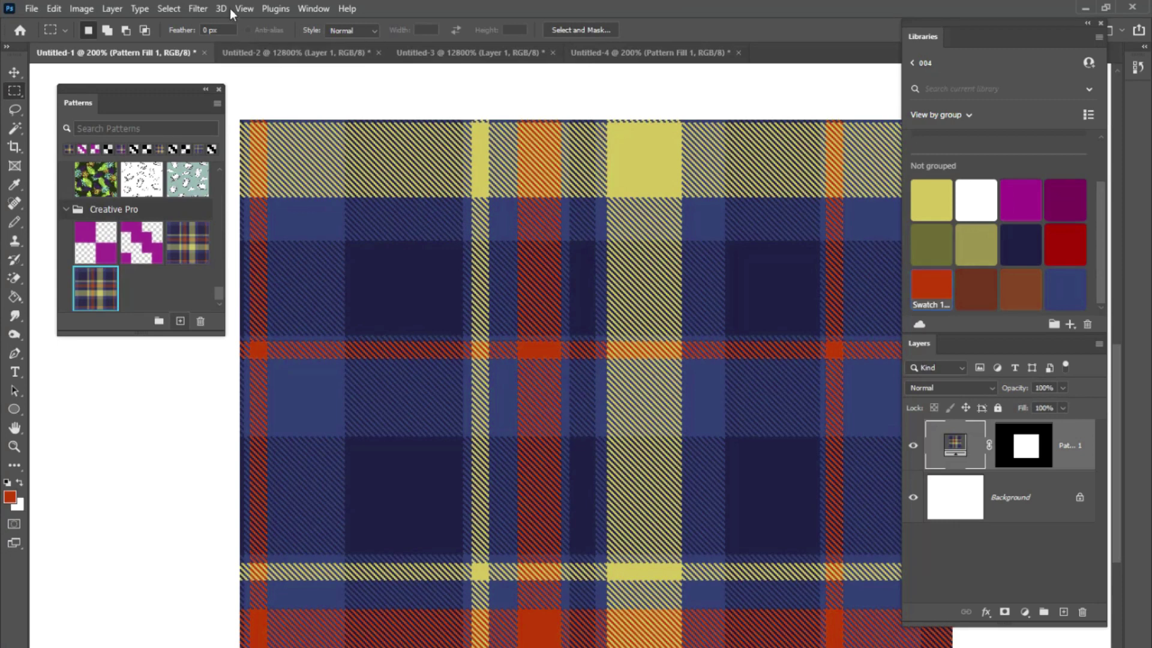
Convert the plaid fill to a smart object and apply Uniform, Monochromatic Add Noise.
left_click(198, 10)
mouse_move(210, 225)
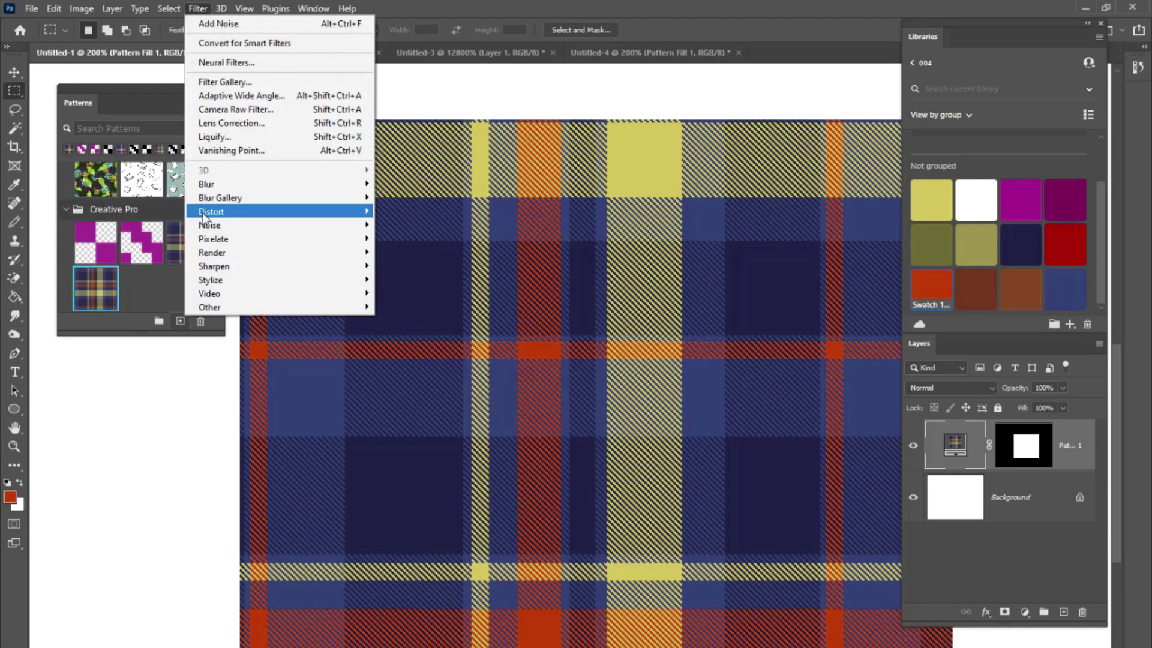
left_click(399, 226)
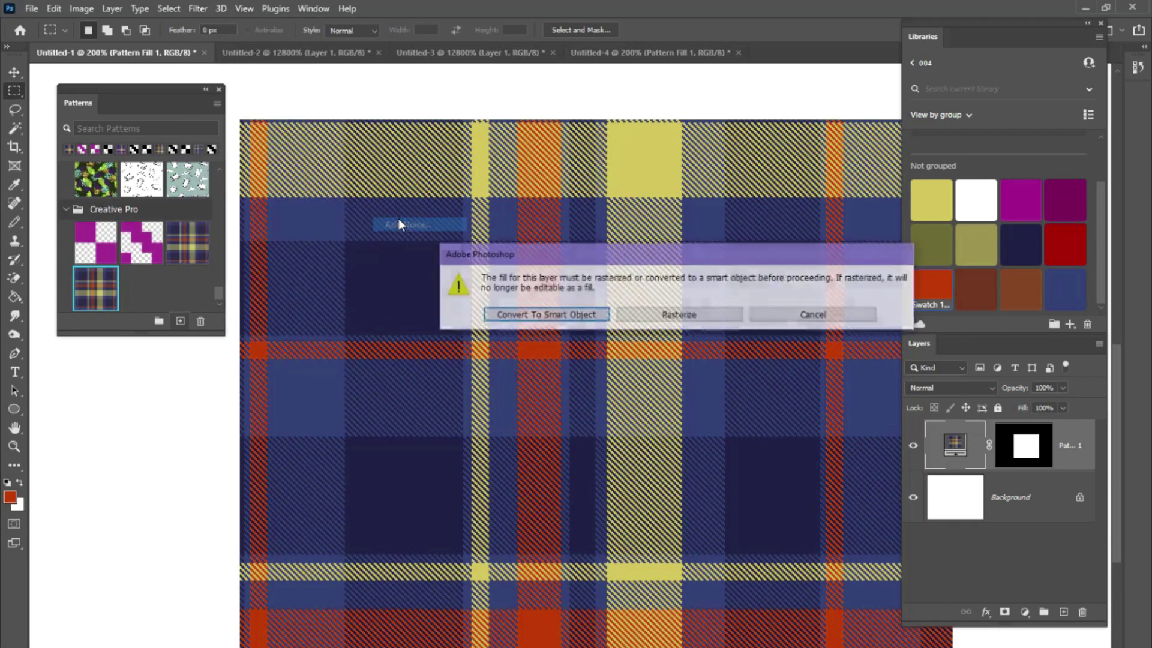
left_click(579, 314)
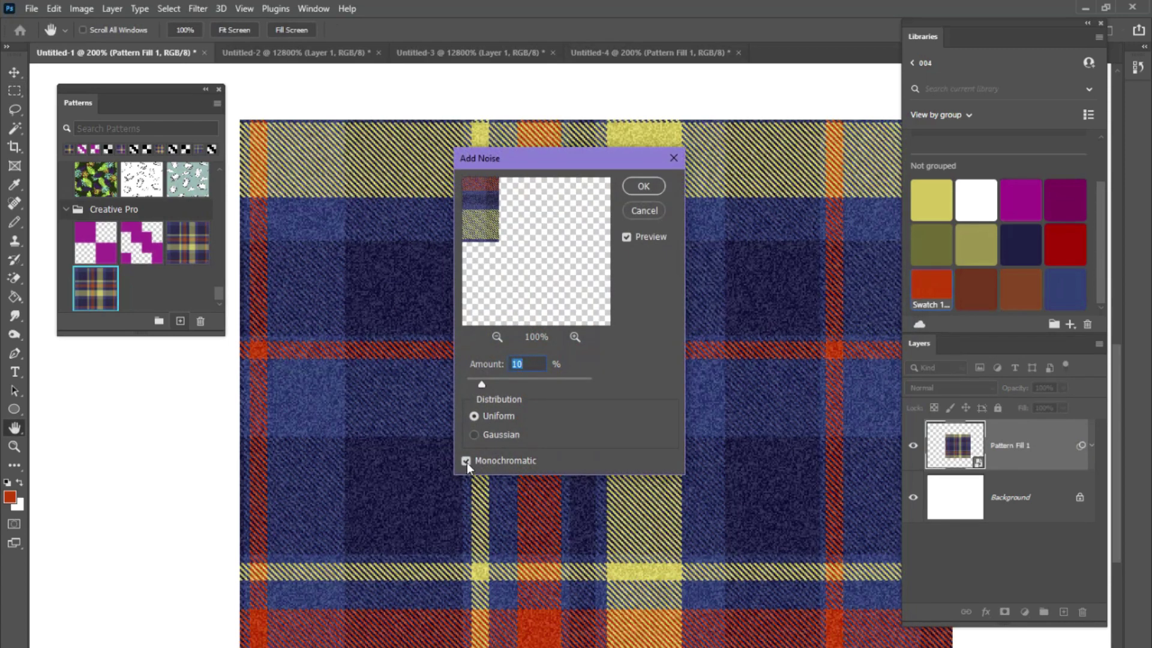
left_click(643, 187)
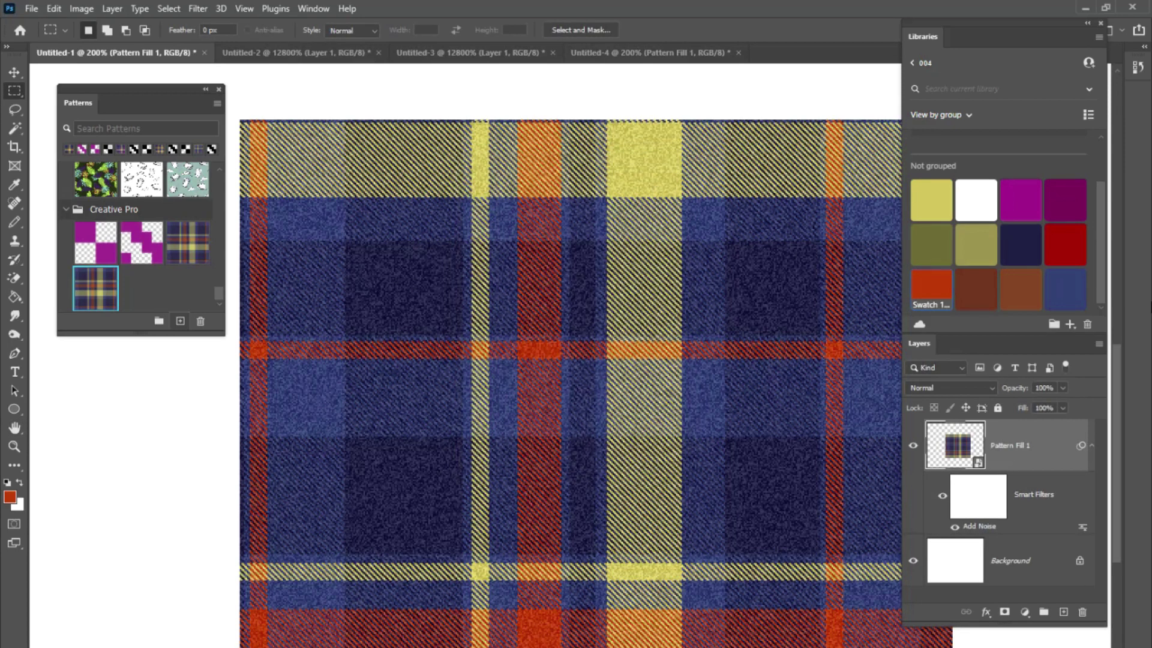